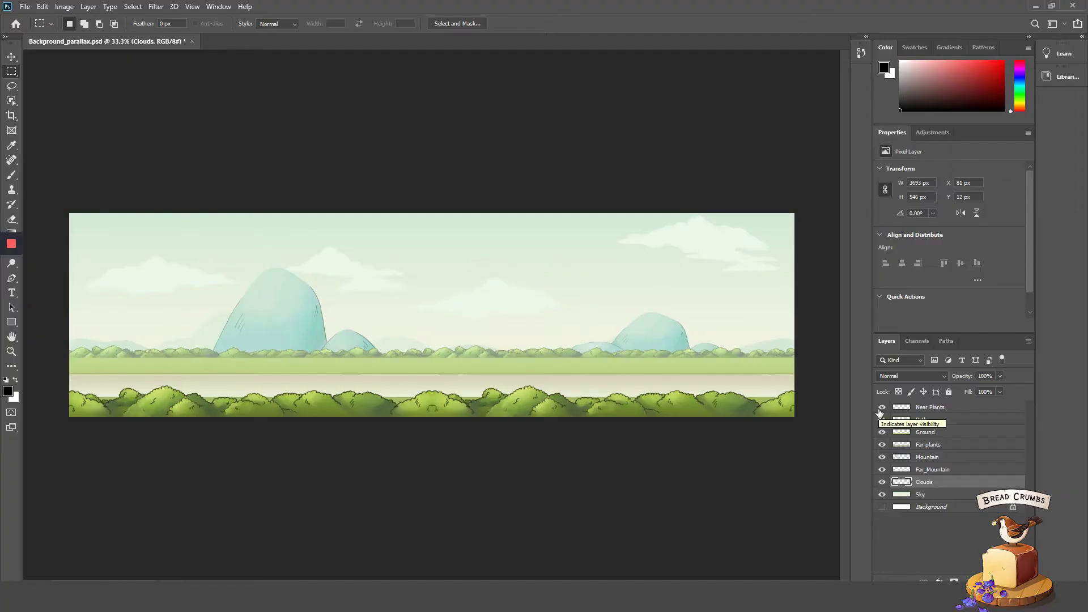
Hide all layers and inspect Near Plants, Path, Ground and Far plants one at a time, each in isolation.
left_click_drag(882, 407, 882, 494)
left_click(882, 407)
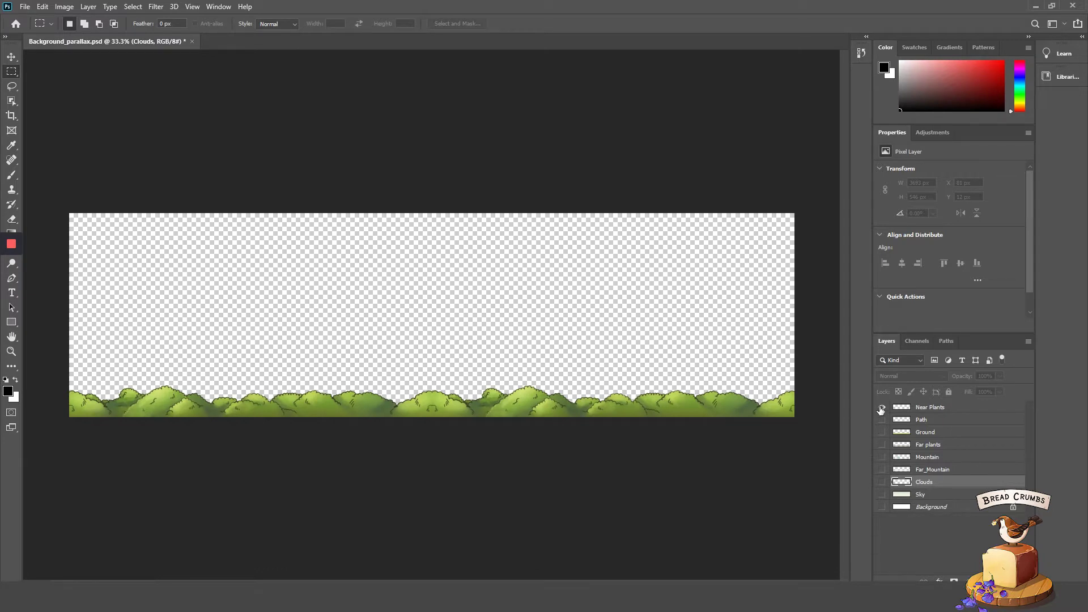
left_click(882, 408)
left_click(882, 419)
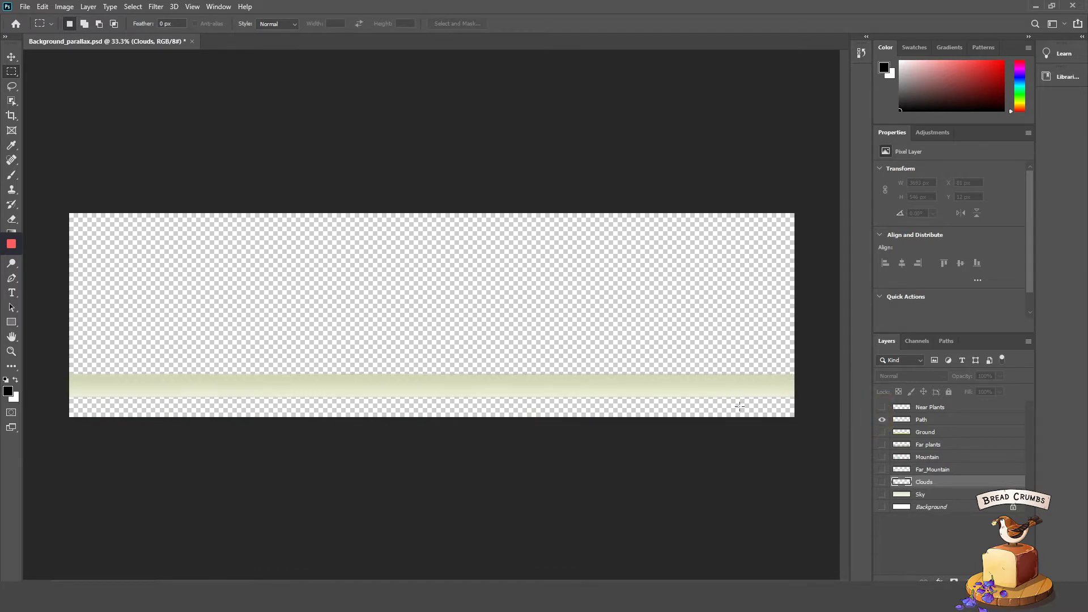
left_click(882, 419)
left_click(882, 432)
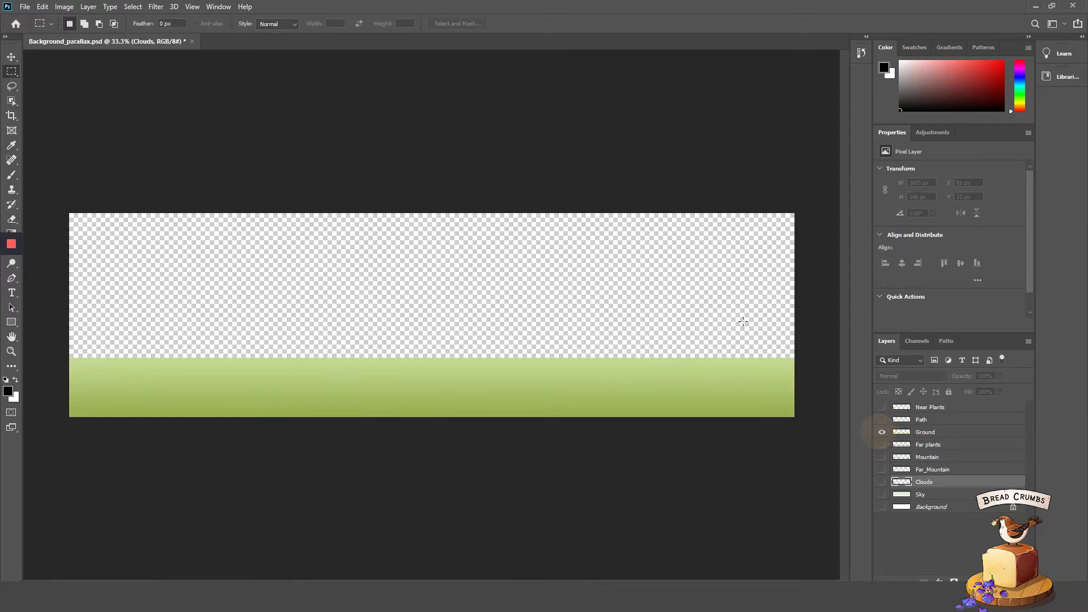
left_click(882, 432)
left_click(882, 444)
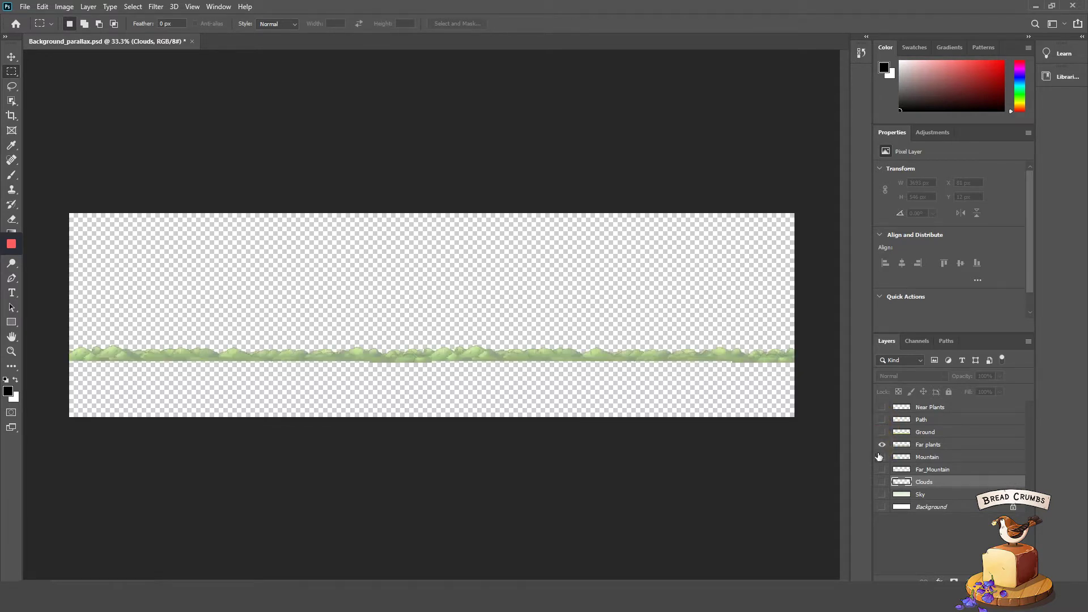
left_click(882, 444)
Inspect the Mountain, Far_Mountain, Clouds and Sky layers one at a time, each in isolation.
left_click(882, 457)
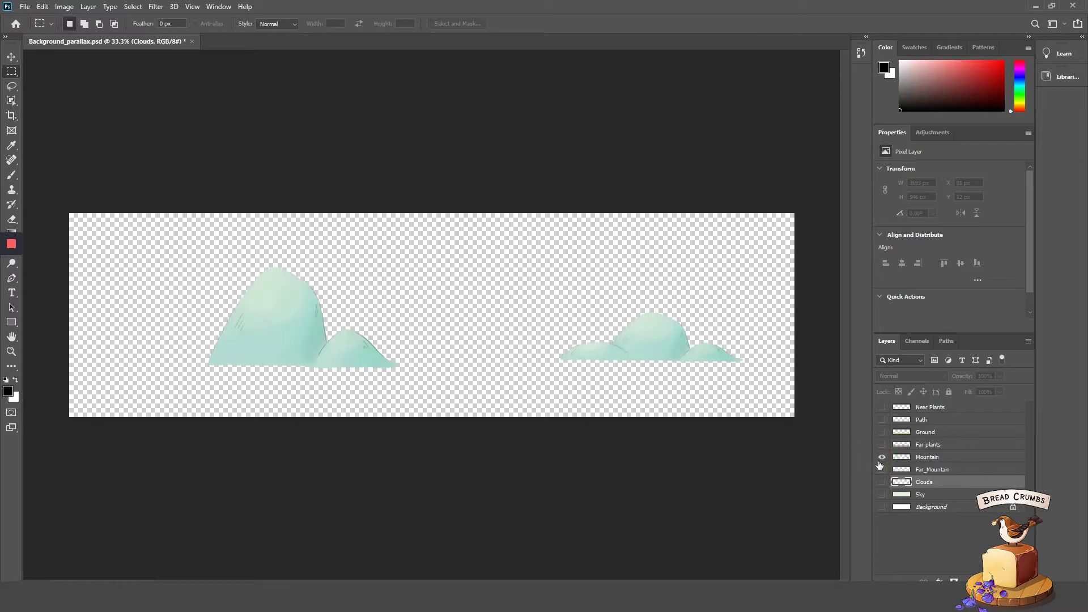
left_click(882, 457)
left_click(882, 469)
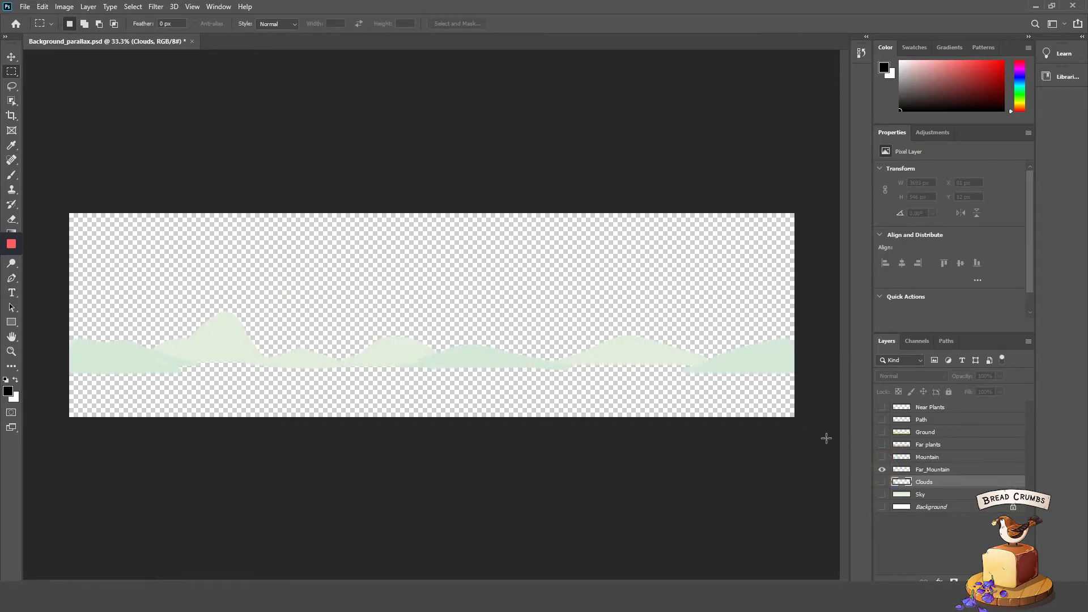
left_click(881, 470)
left_click(882, 482)
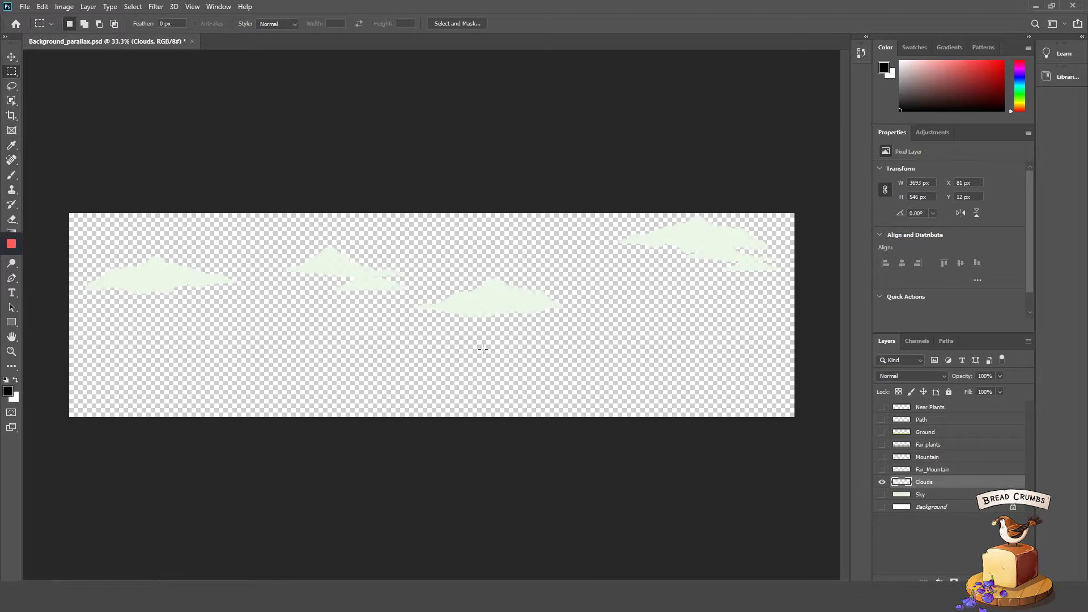
left_click(882, 482)
left_click(882, 495)
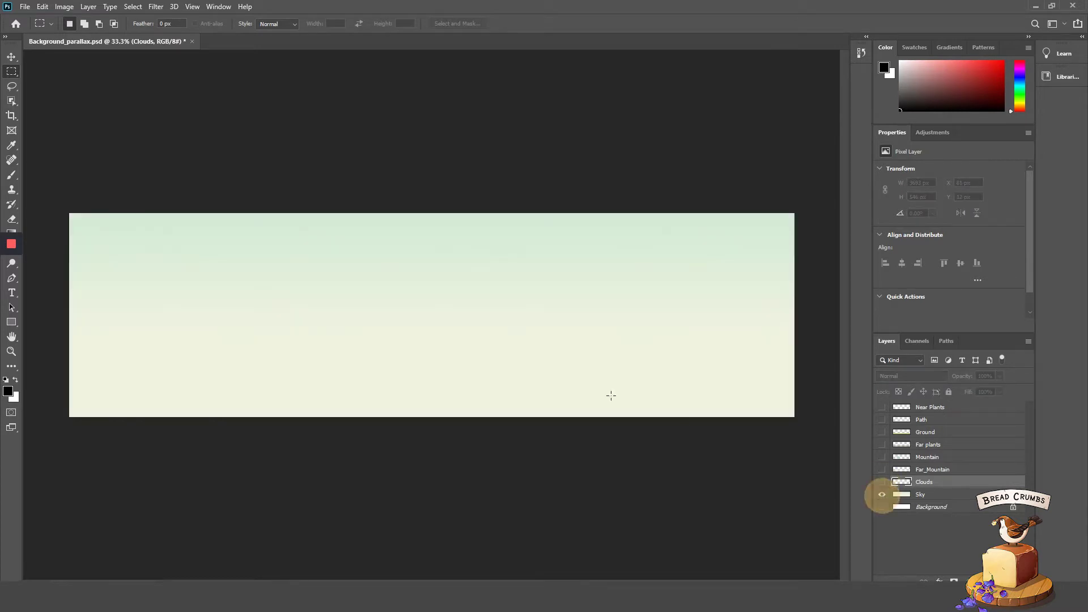
left_click(882, 495, "alt")
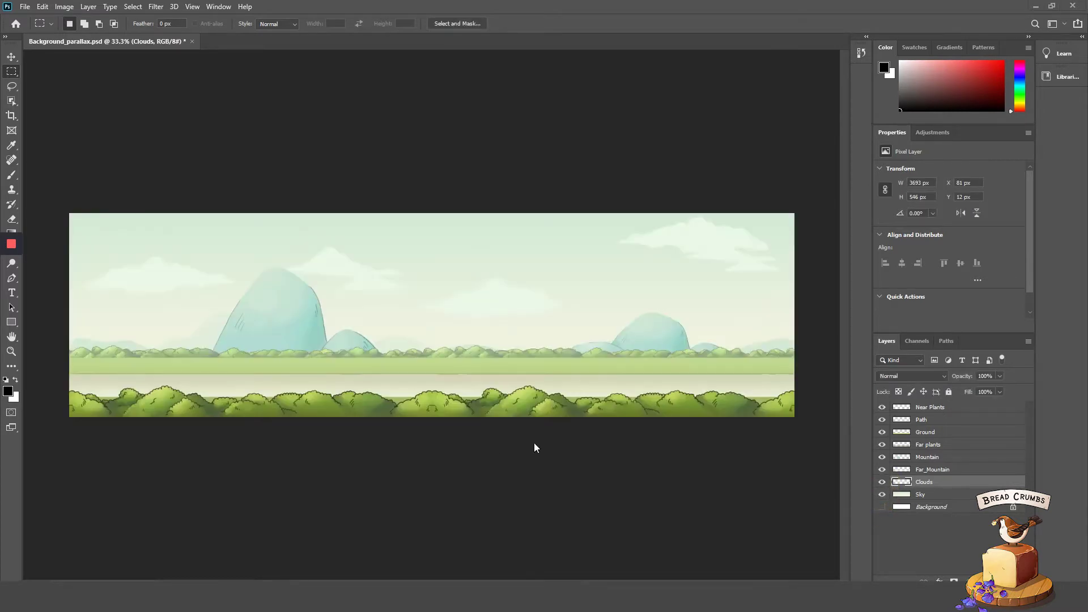
Hide every layer from Near Plants down to Clouds so only Sky shows, and select the Sky layer.
left_click(883, 411)
left_click(882, 419)
left_click(883, 435)
left_click(882, 444)
left_click(885, 457)
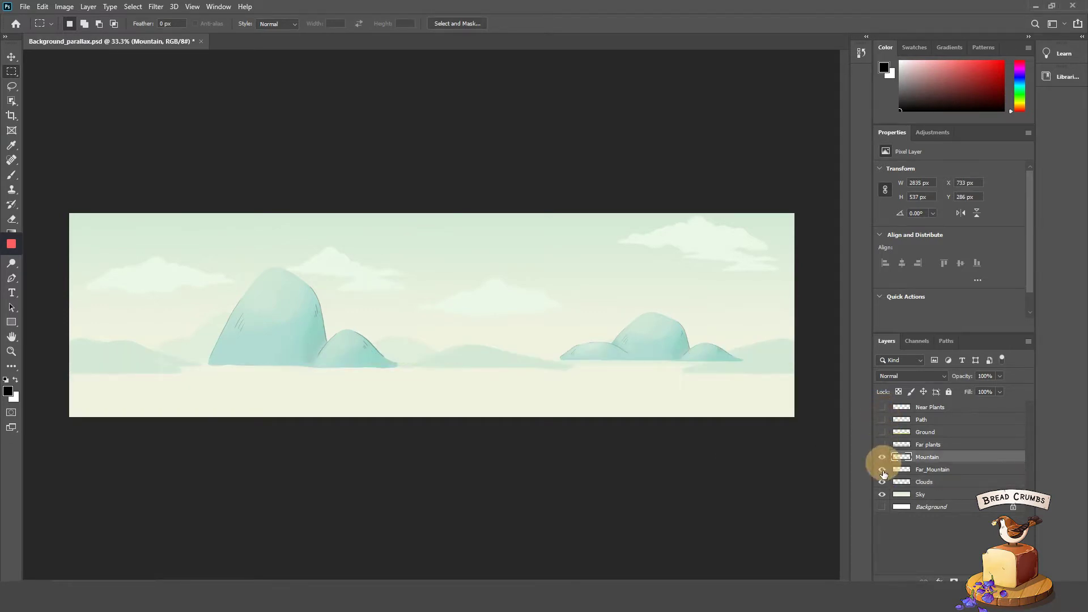
left_click(882, 457)
left_click(882, 470)
left_click(882, 481)
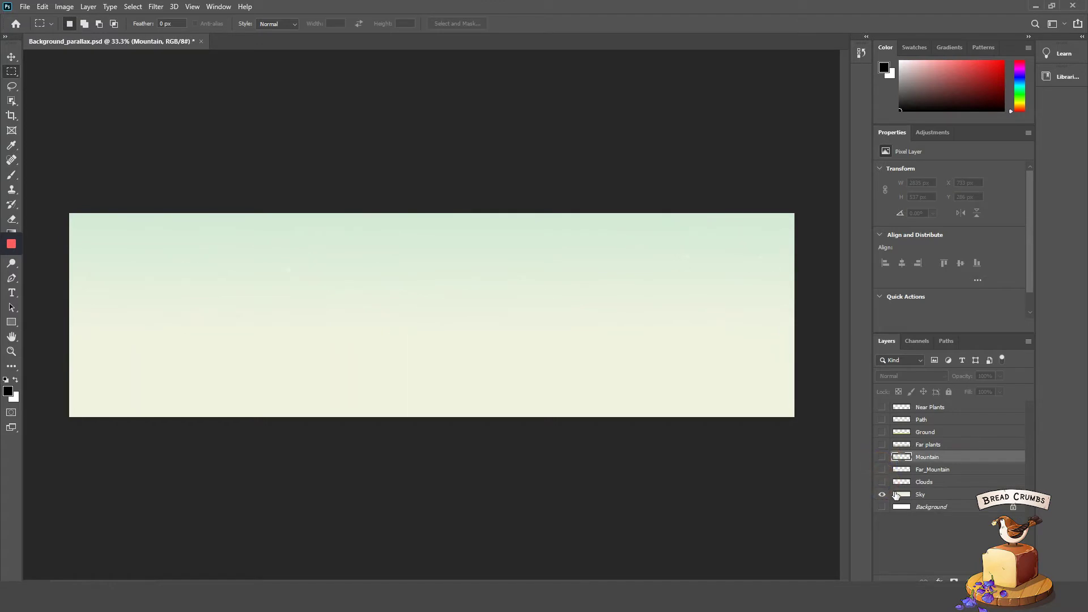
left_click(919, 497)
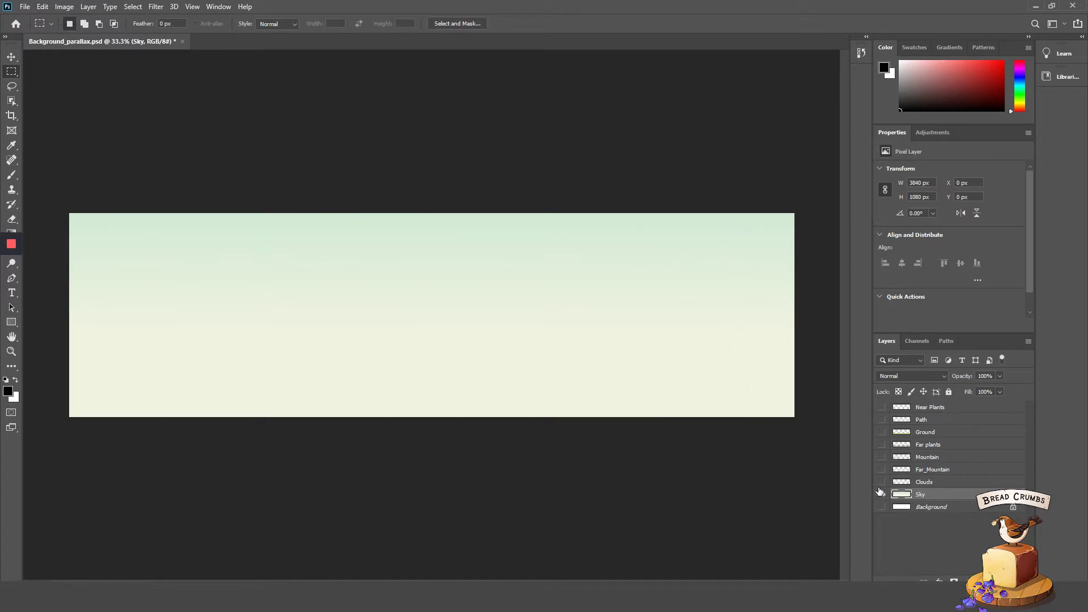
Reveal the layers one by one from back to front, from Clouds up to Near Plants, to review the depth order.
left_click(881, 482)
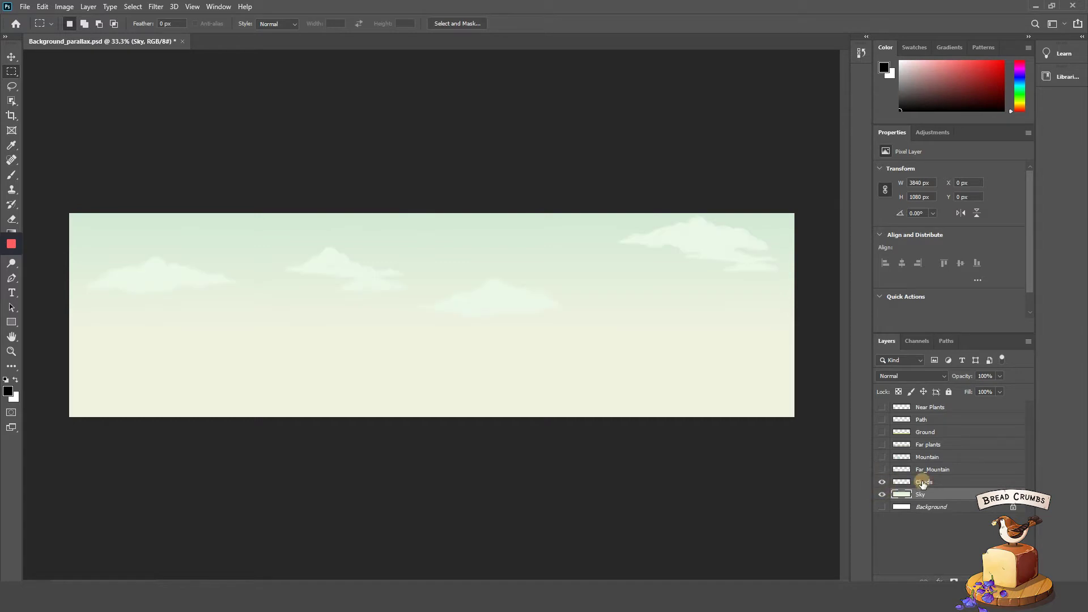
left_click(923, 483)
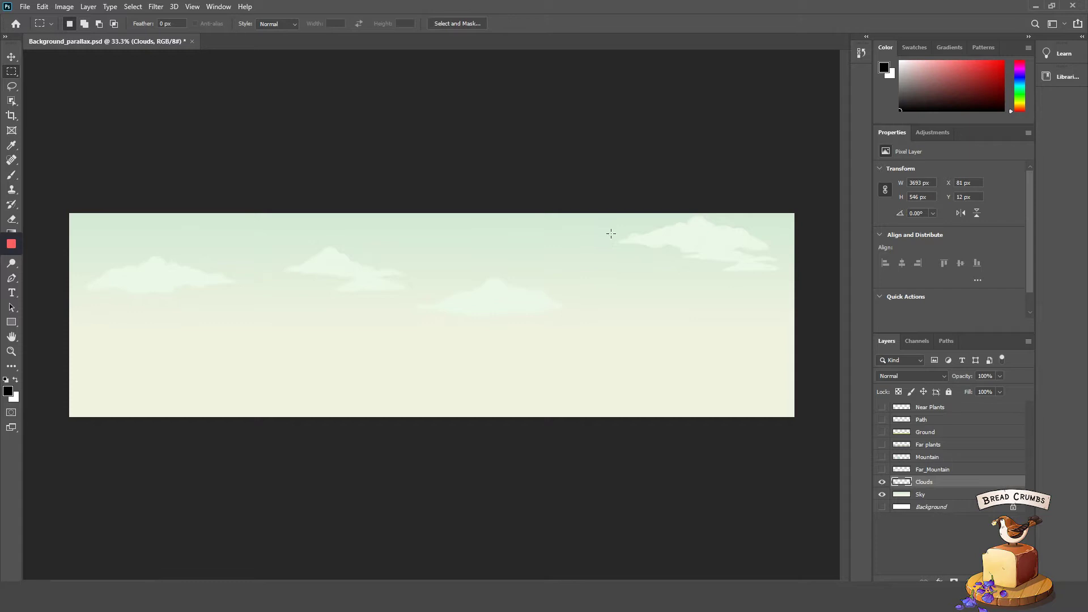
left_click(882, 469)
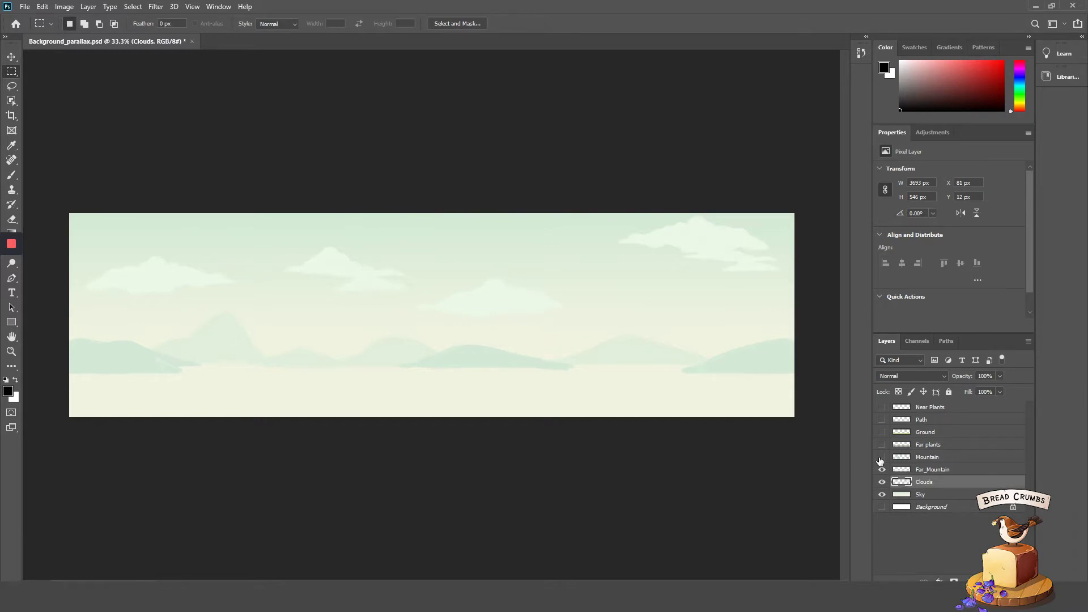
left_click(882, 457)
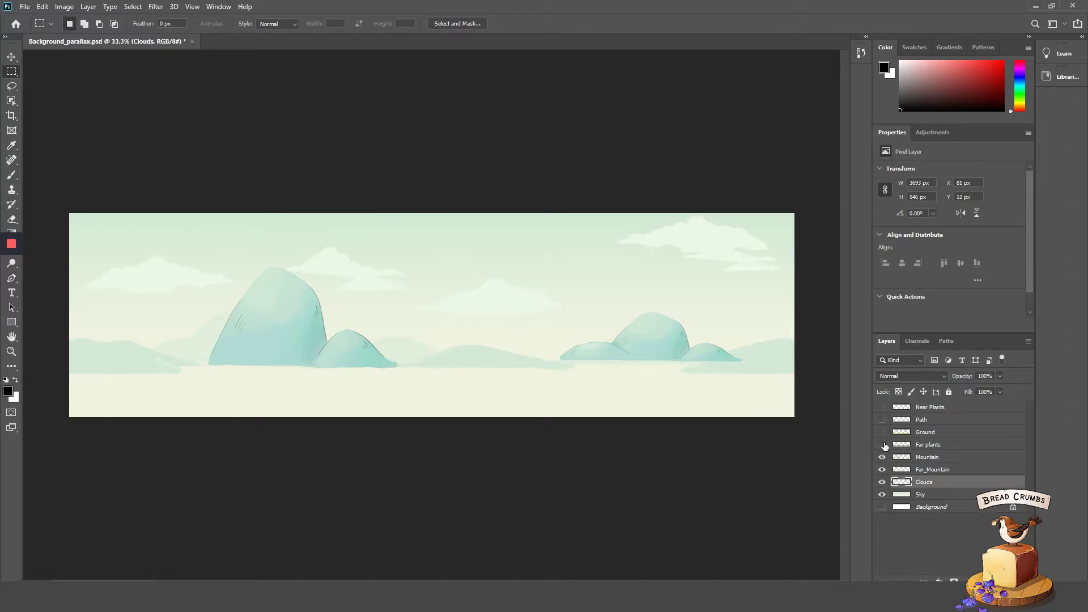
left_click(882, 444)
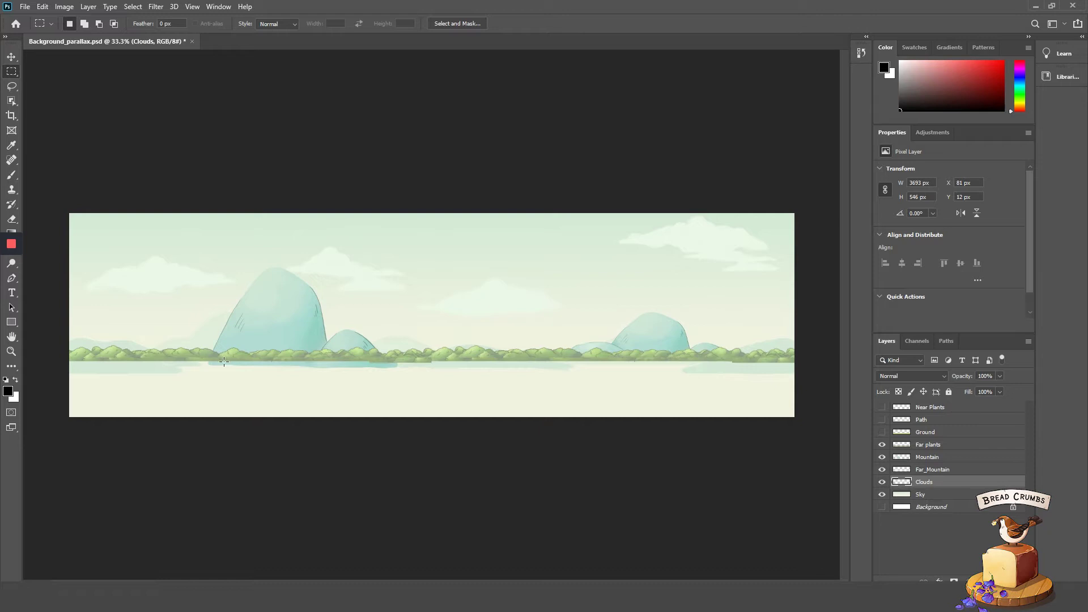
left_click(882, 432)
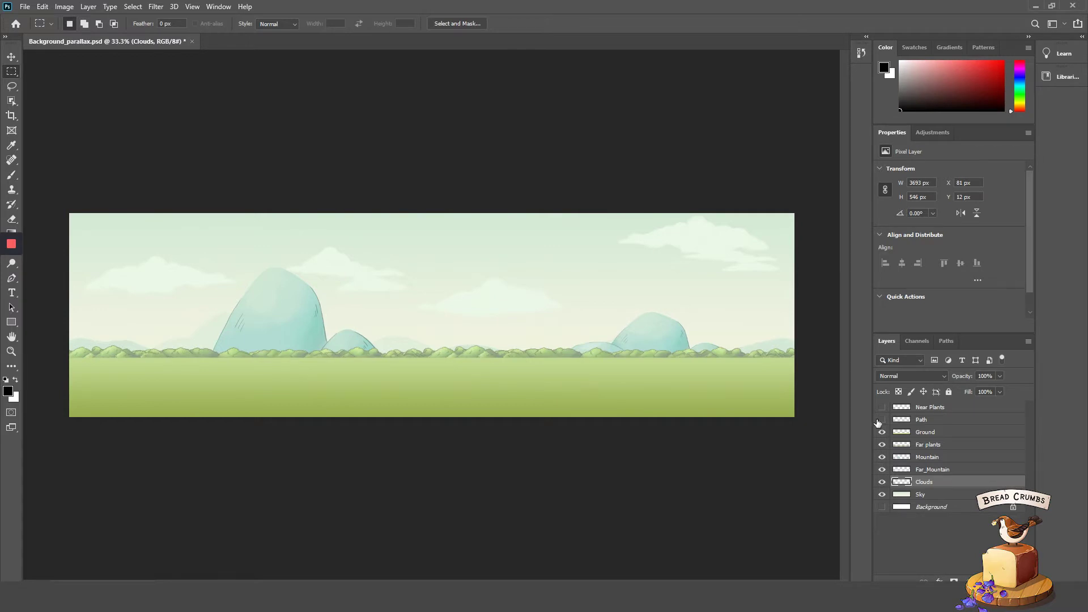
left_click(882, 420)
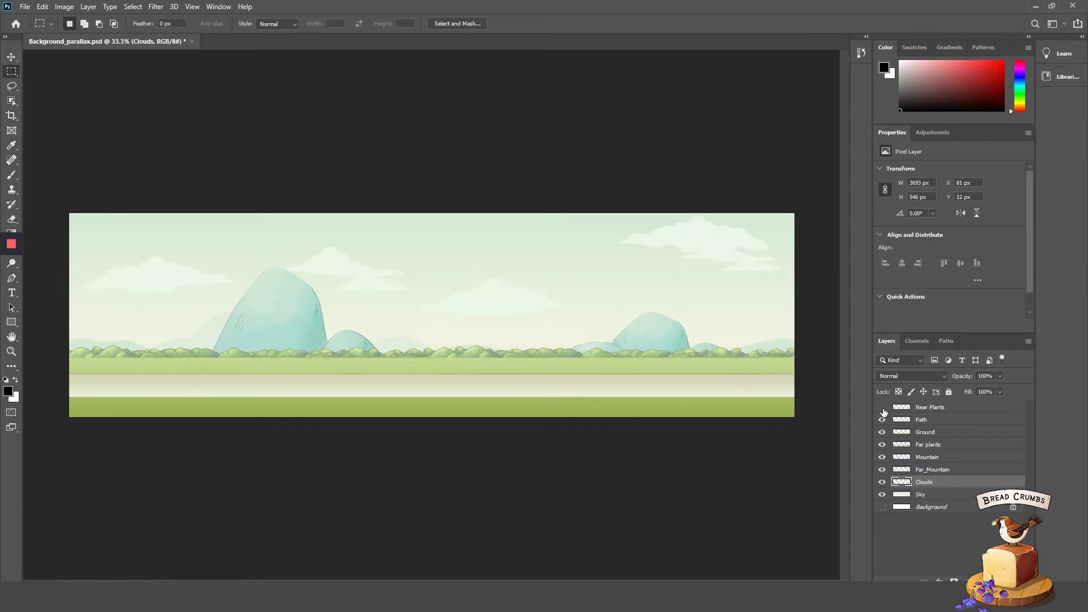
left_click(882, 408)
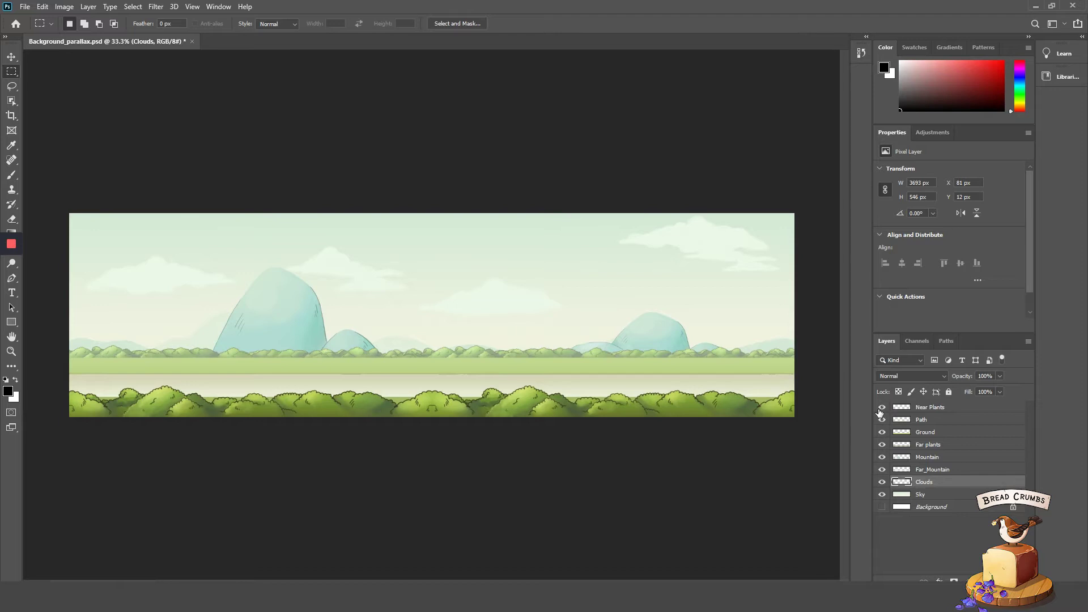
Isolate the Near Plants layer, start saving it as a PNG in the walk cycle folder, and cancel the save.
left_click_drag(881, 408, 882, 495)
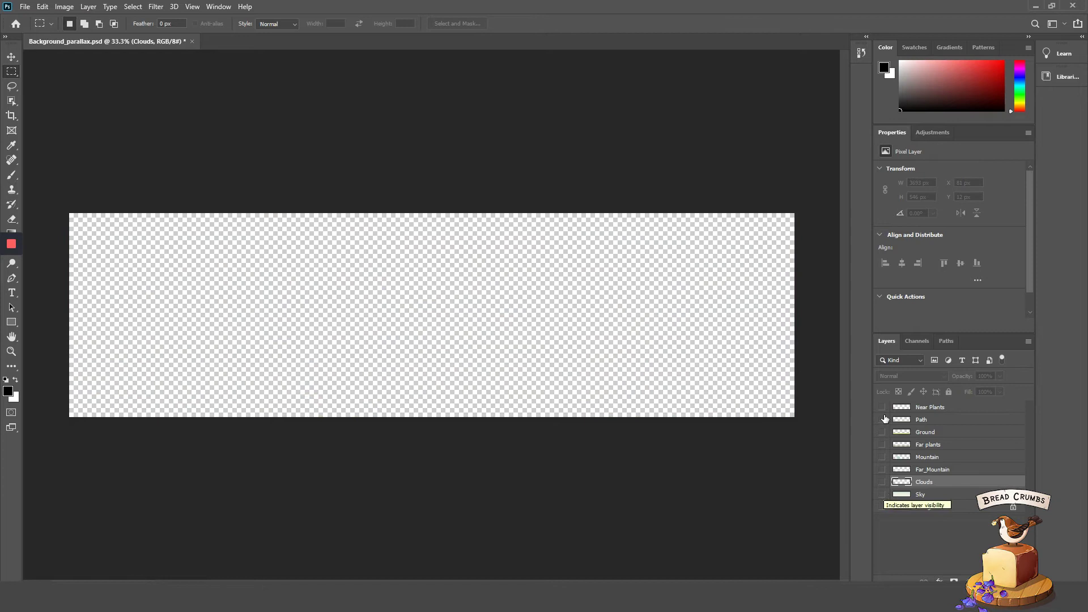
left_click(882, 407)
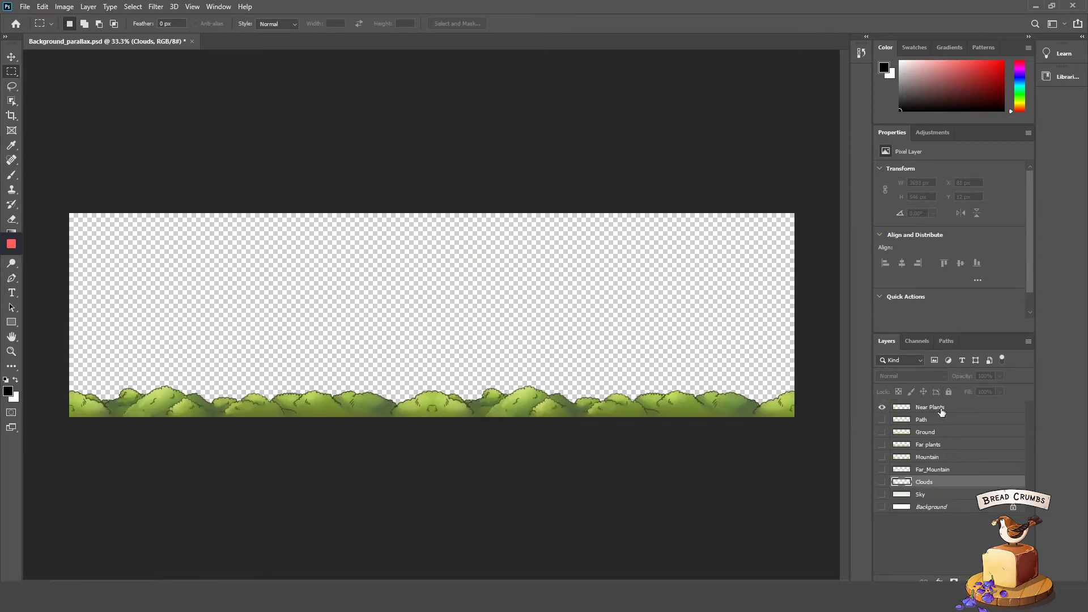
key("ctrl+shift+s")
left_click(602, 396)
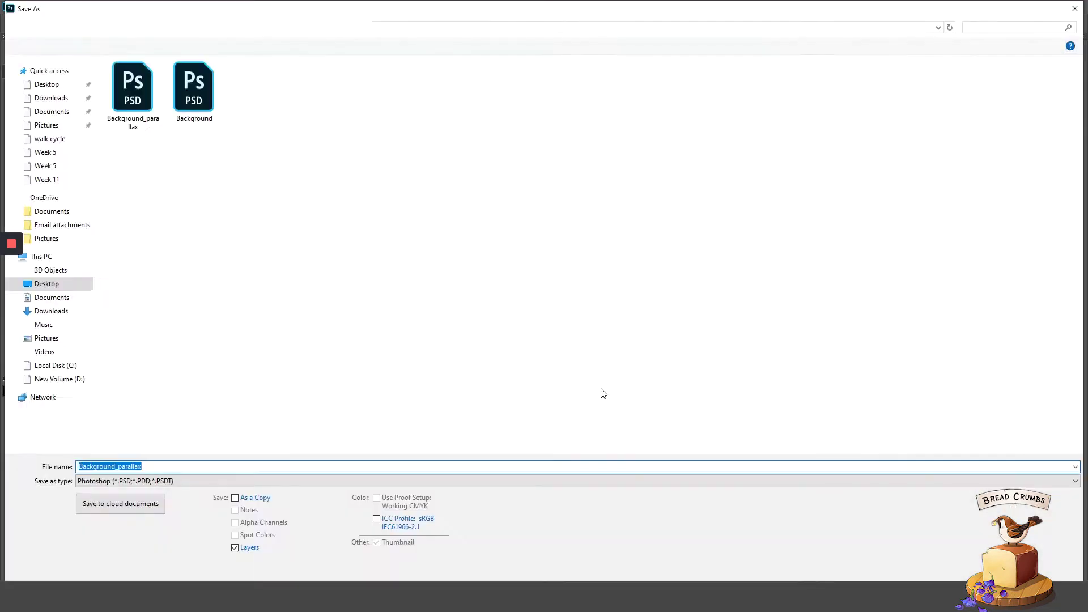
left_click(162, 481)
left_click(176, 430)
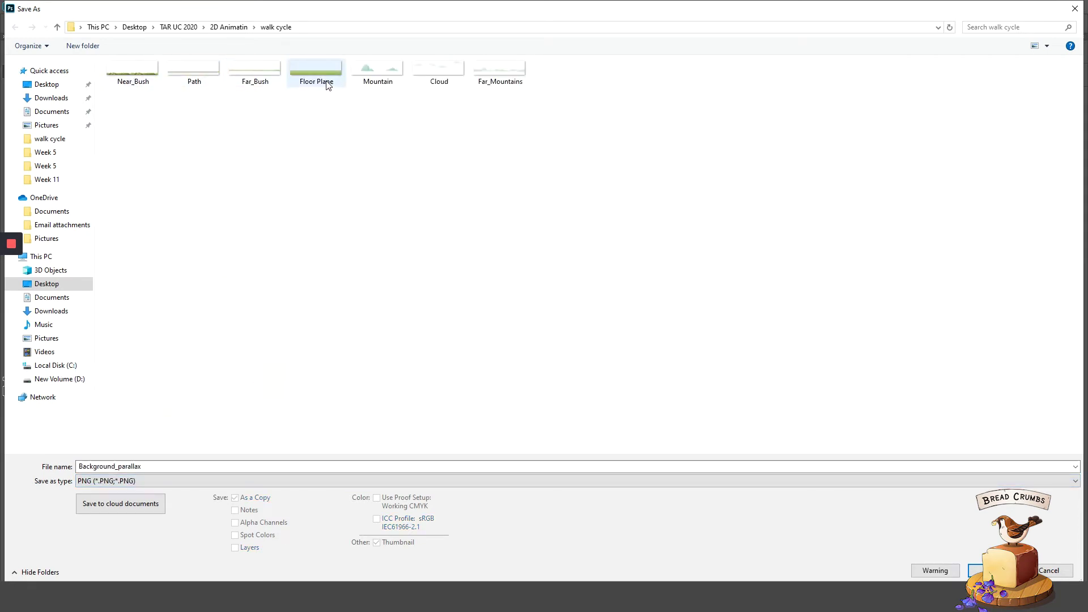
key("ctrl")
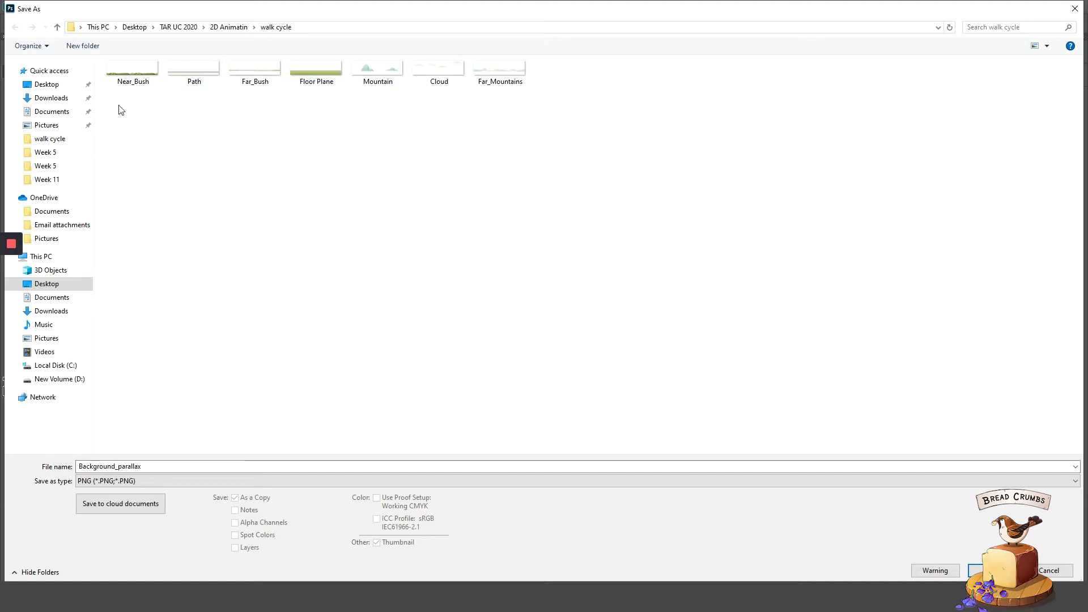
left_click(1063, 571)
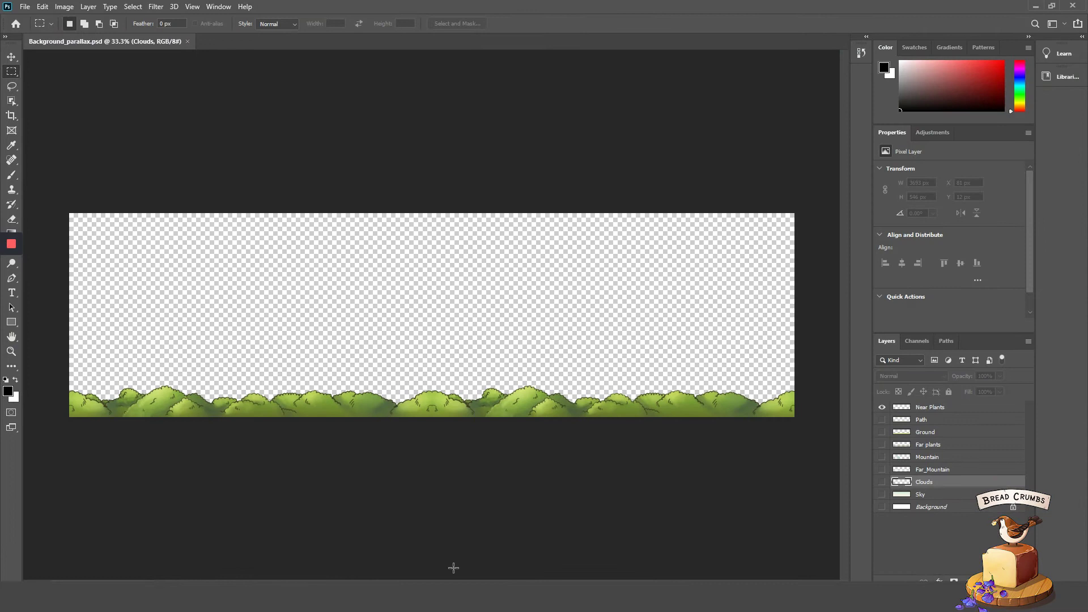
Switch to Adobe Animate and import all eight images from the Walk cycle asset folder into the library.
left_click(183, 554)
left_click(76, 10)
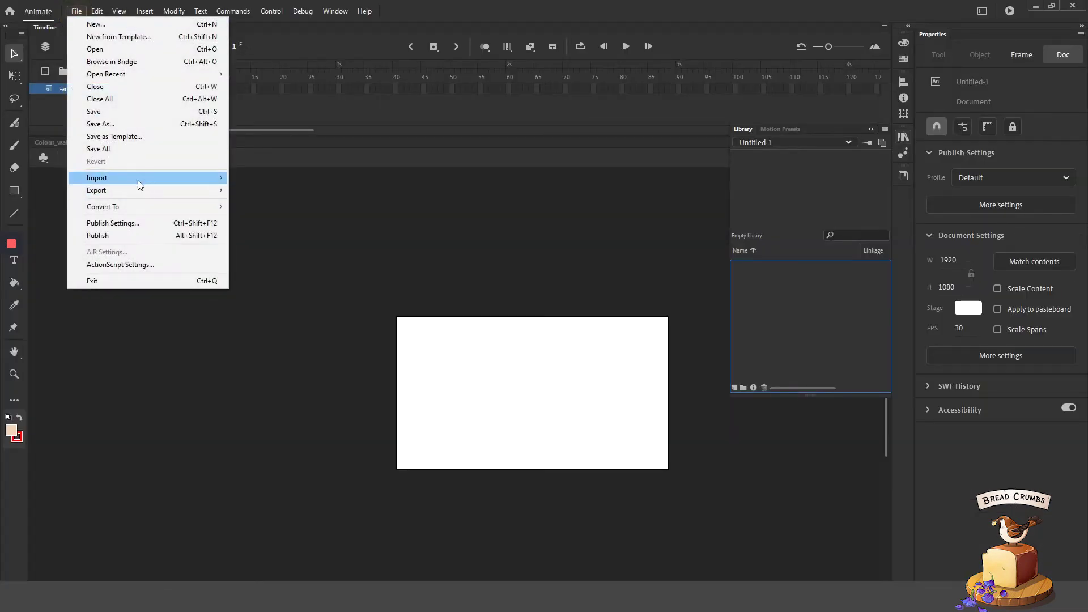
mouse_move(146, 179)
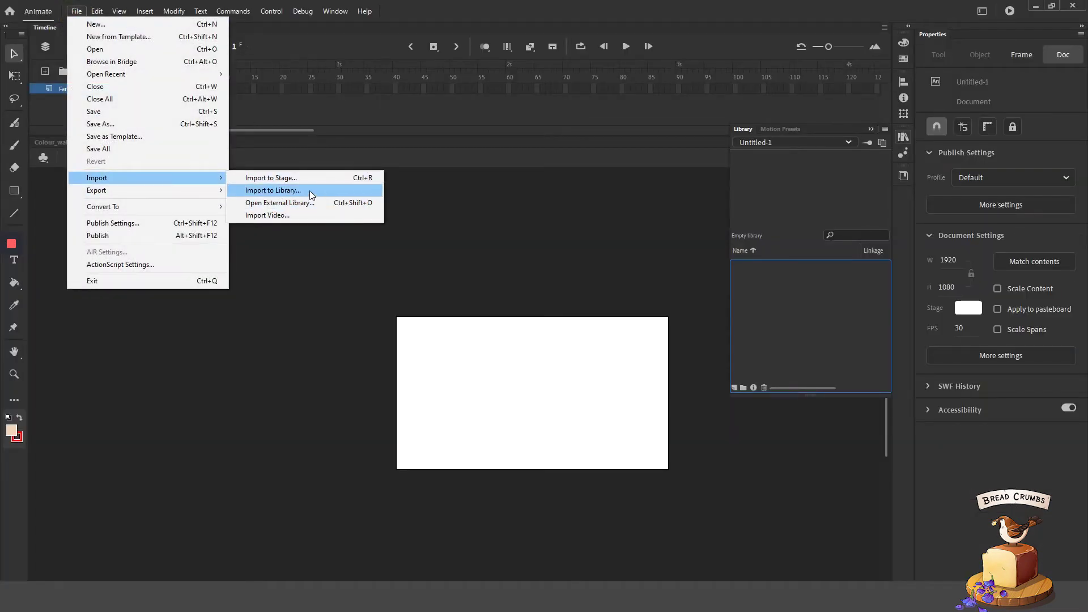
left_click(309, 191)
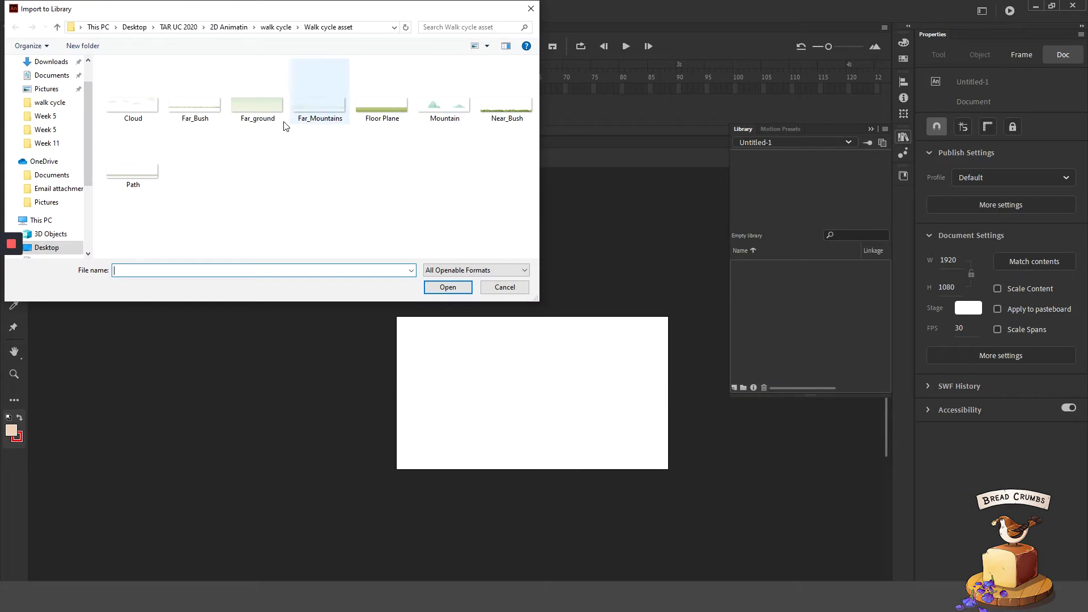
left_click_drag(486, 204, 136, 74)
left_click(447, 287)
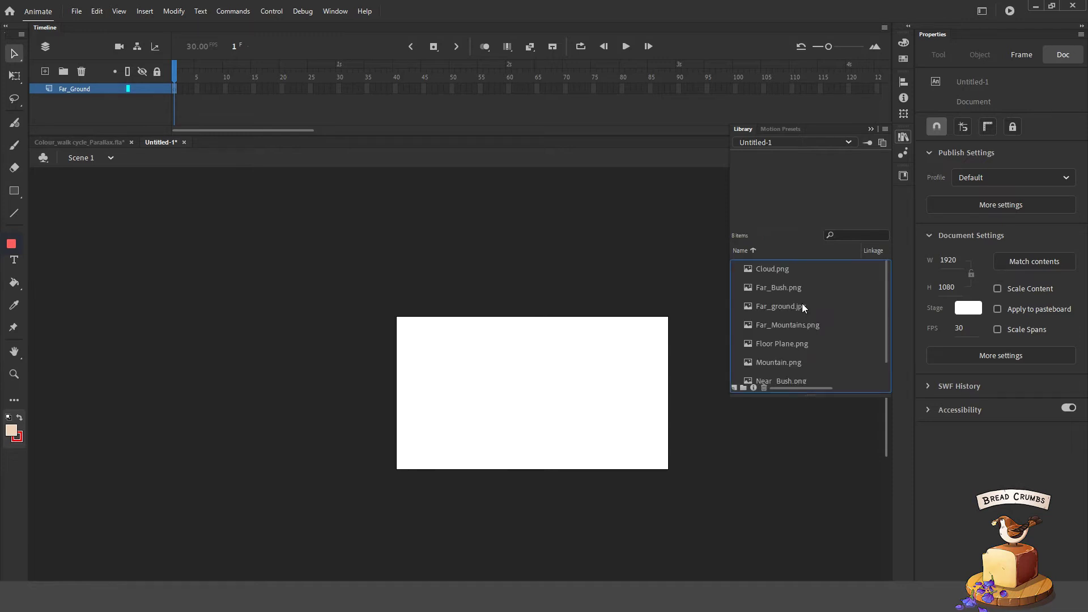
Place Far_ground.jpg on the Far_Ground layer and align it to the left and top edges of the stage.
left_click_drag(802, 307, 460, 397)
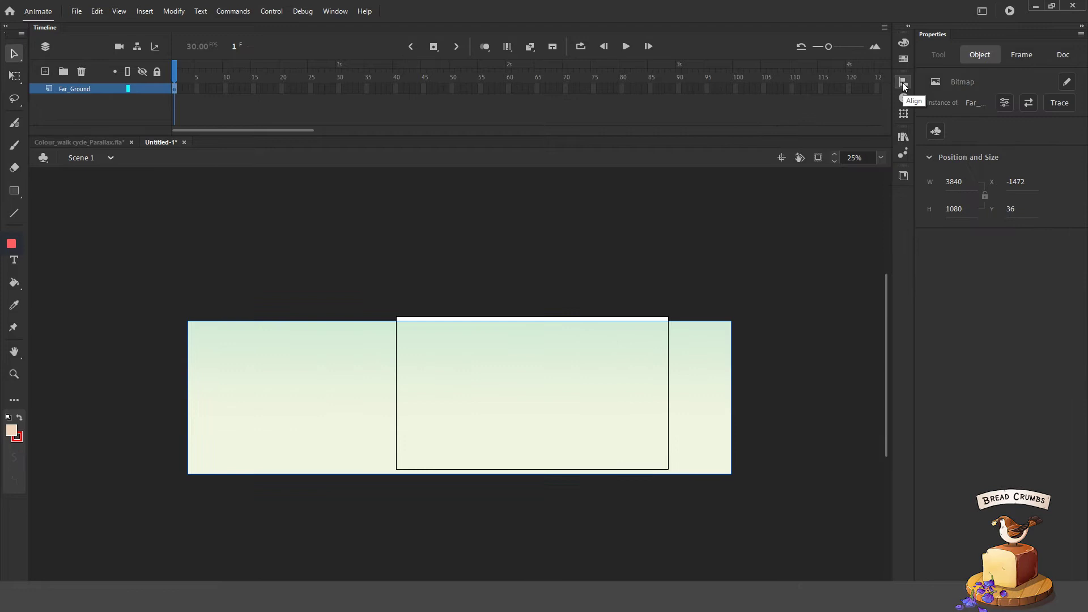
left_click(903, 84)
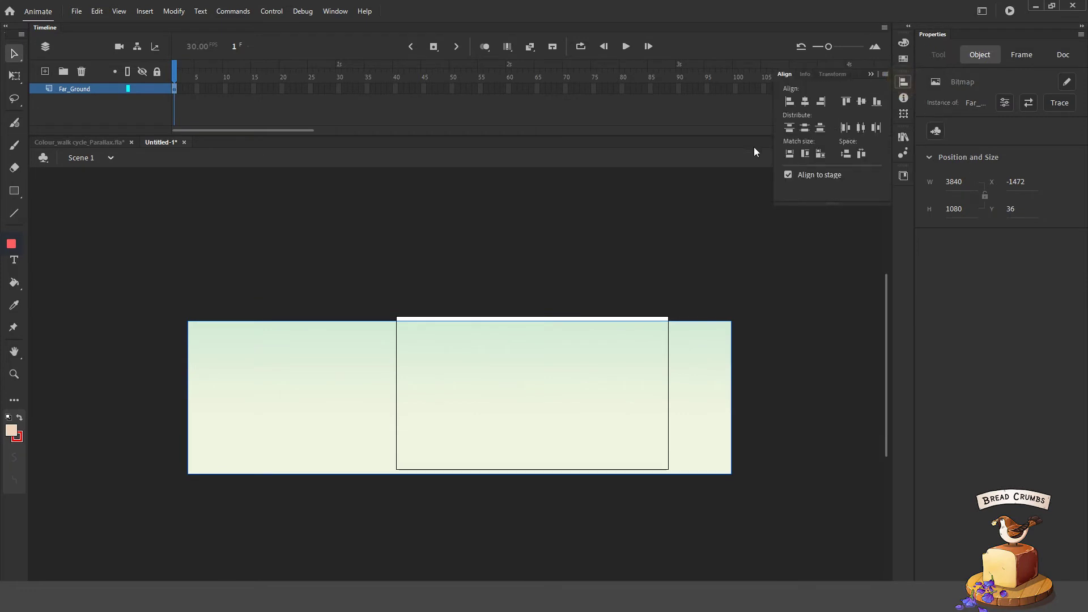
left_click(788, 99)
left_click(787, 127)
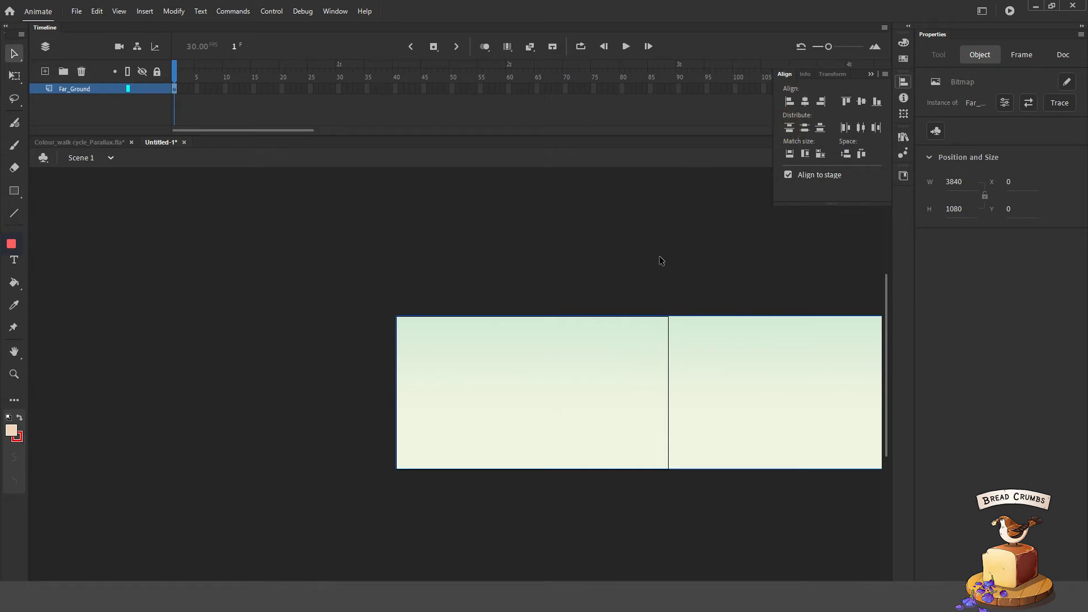
Try shifting the sky image leftward across the stage, undo the move, and bring up the Align options.
left_click_drag(839, 358, 740, 360)
key("ctrl+z")
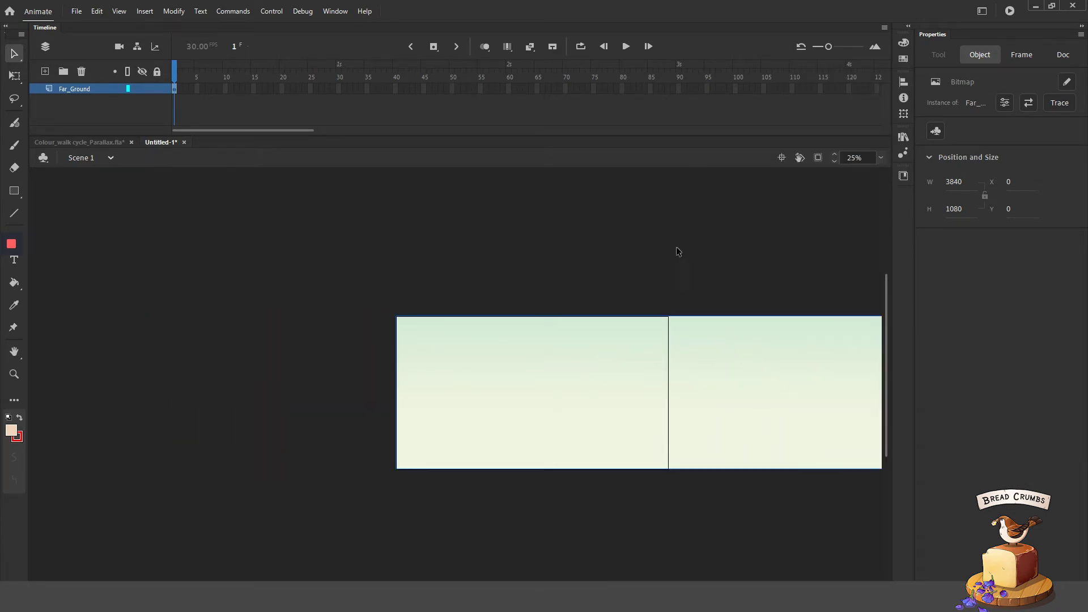
key("ctrl+k")
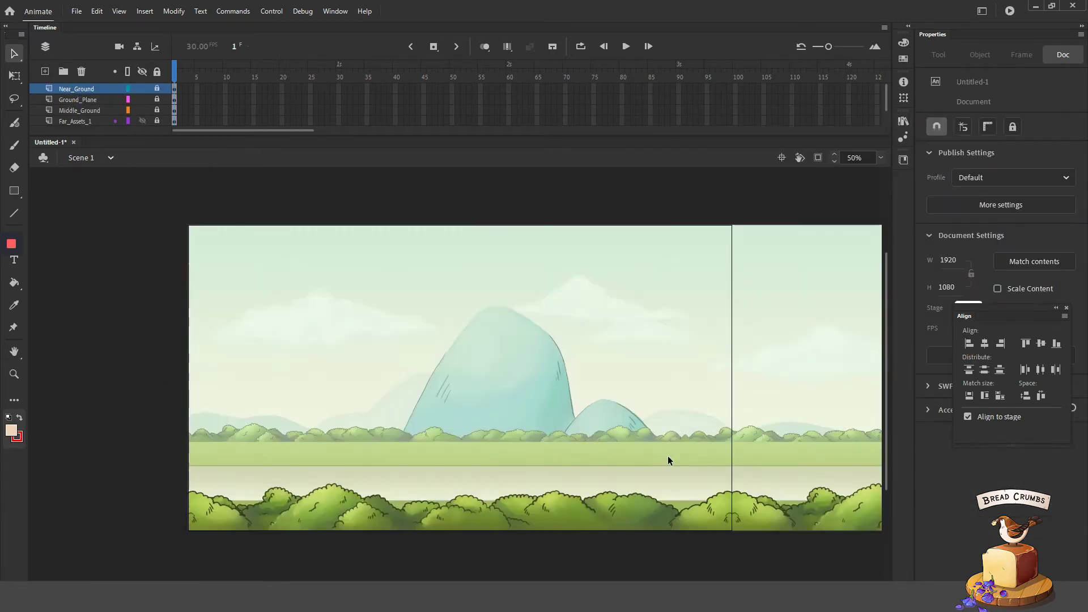
Save the scene as parallax.fla and open the Colour_walk cycle2.fla file.
left_click_drag(666, 443, 618, 399)
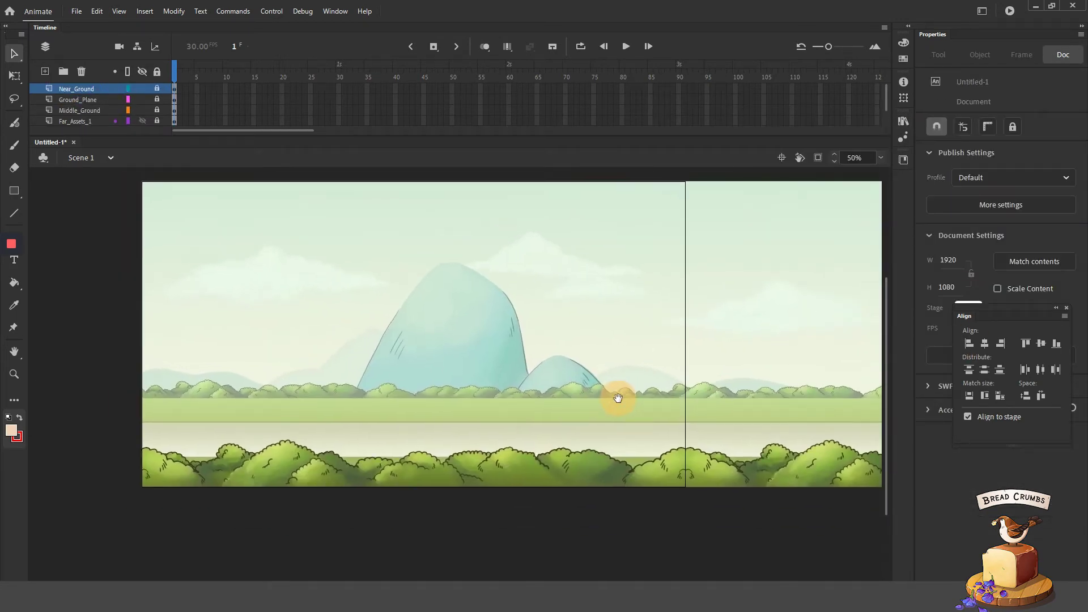
left_click(76, 11)
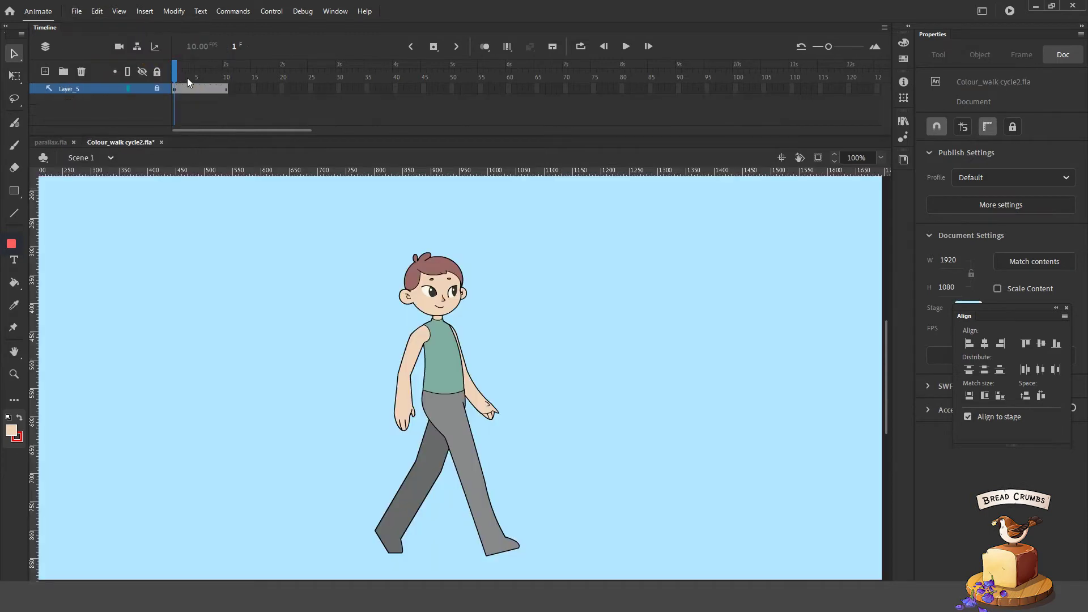
Turn Layer_5 from a guide into a normal layer and rename the library's Symbol 1 as Walk Cycle.
right_click(75, 90)
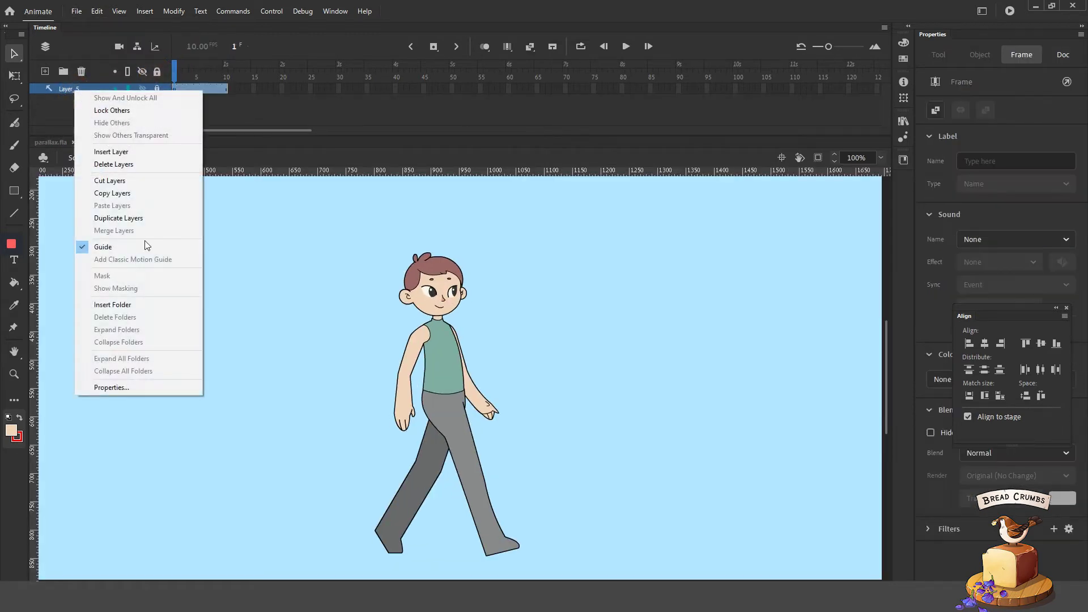
left_click(149, 252)
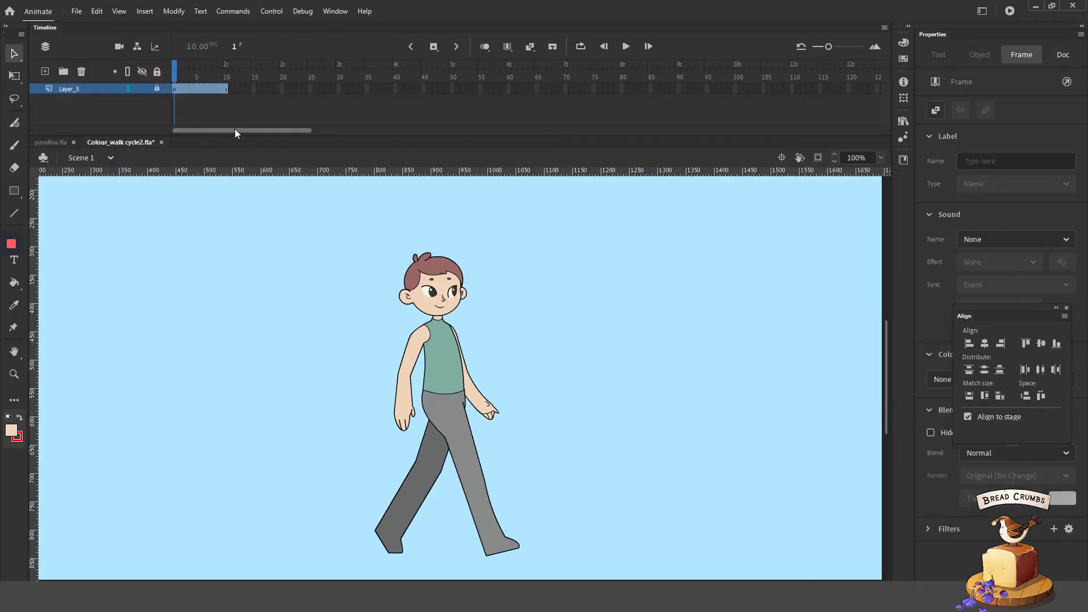
left_click(903, 122)
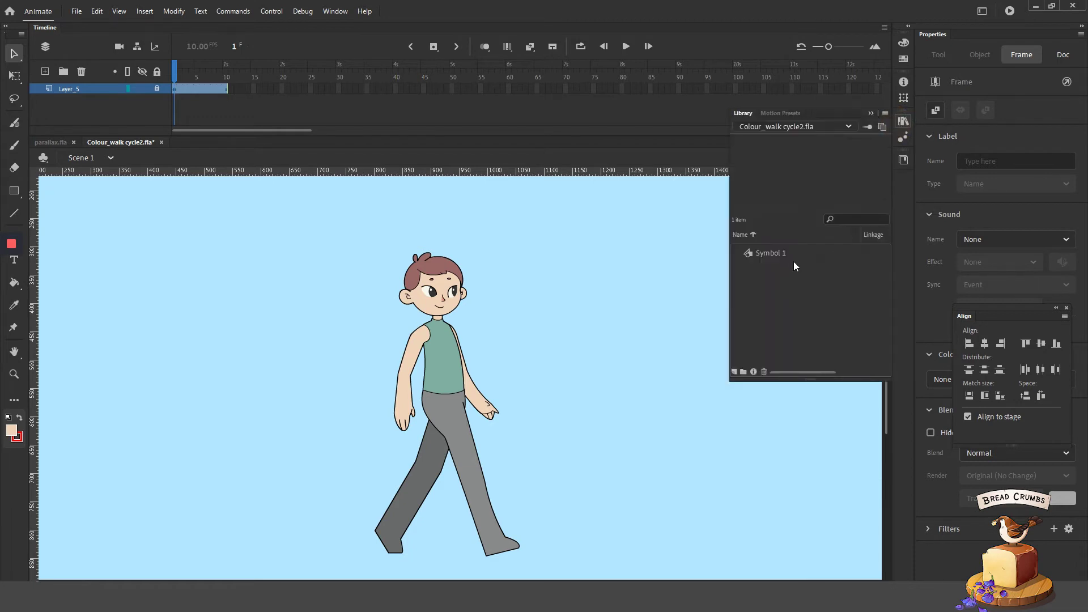
double_click(774, 254)
type("Wal")
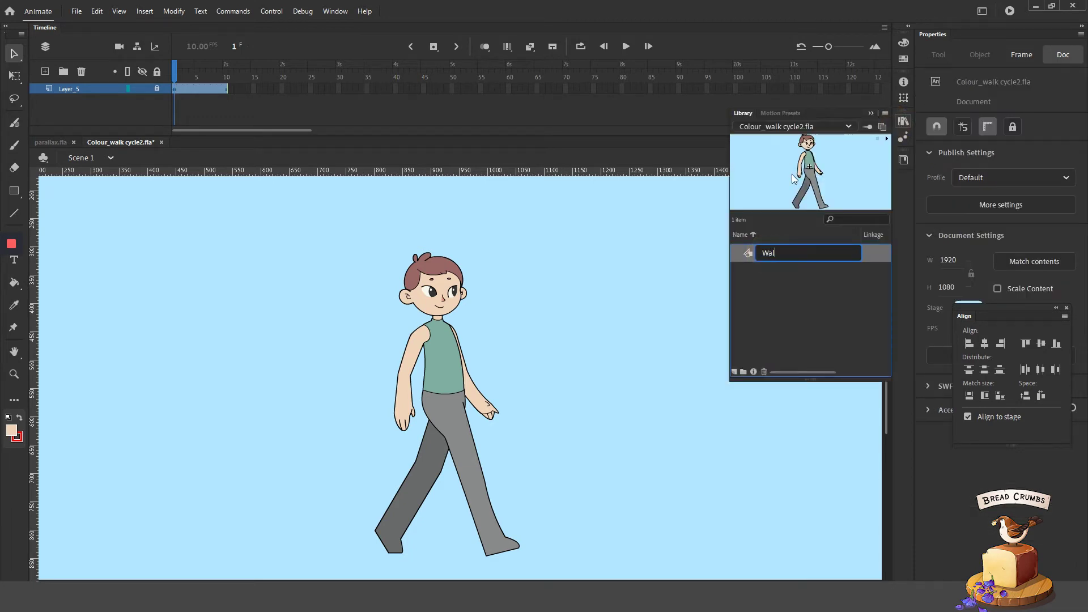
type("k Cycle")
key("Return")
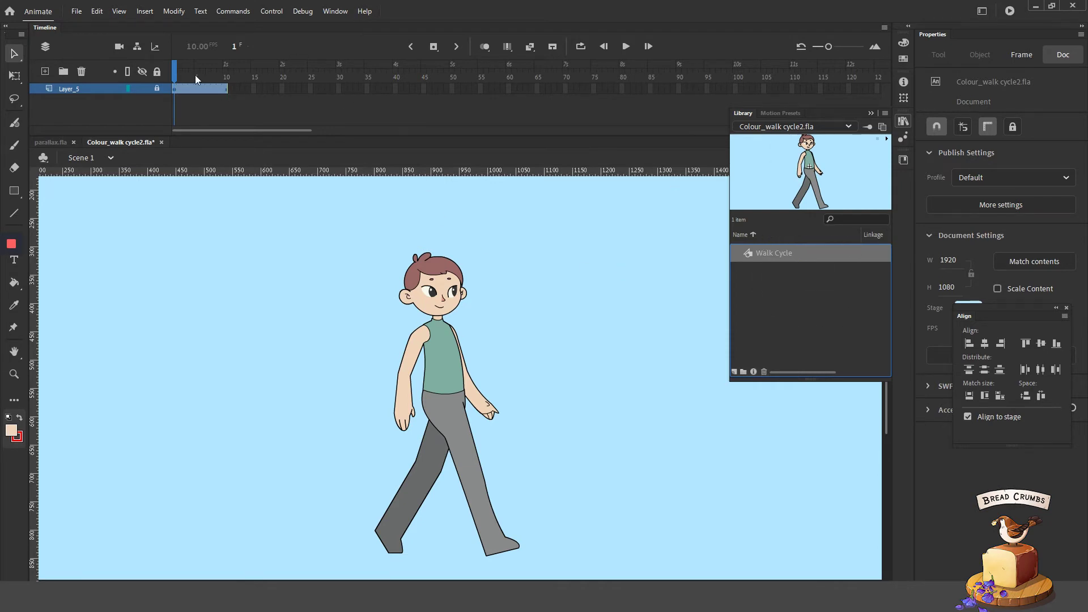
left_click_drag(197, 68, 233, 110)
Return to parallax.fla and add a layer named Character directly above Ground_Plane.
left_click(47, 142)
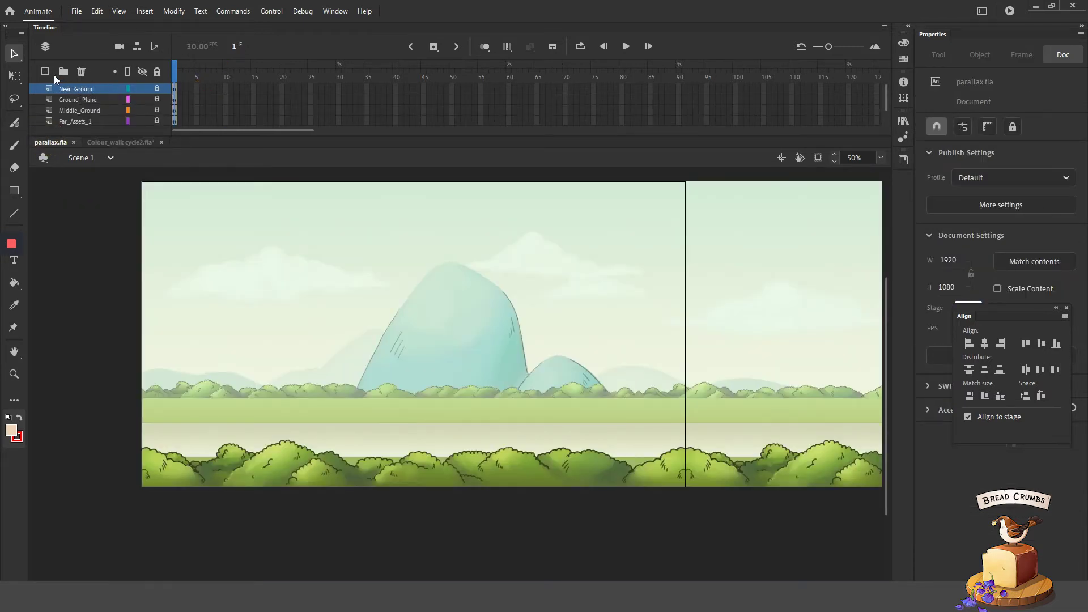
left_click(58, 99)
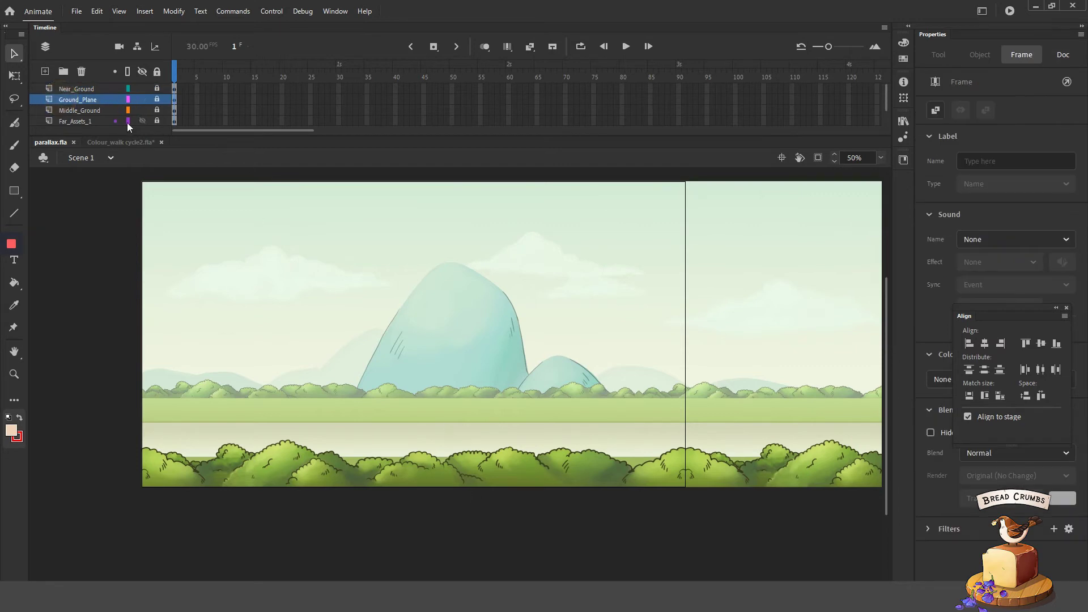
left_click(45, 71)
double_click(79, 99)
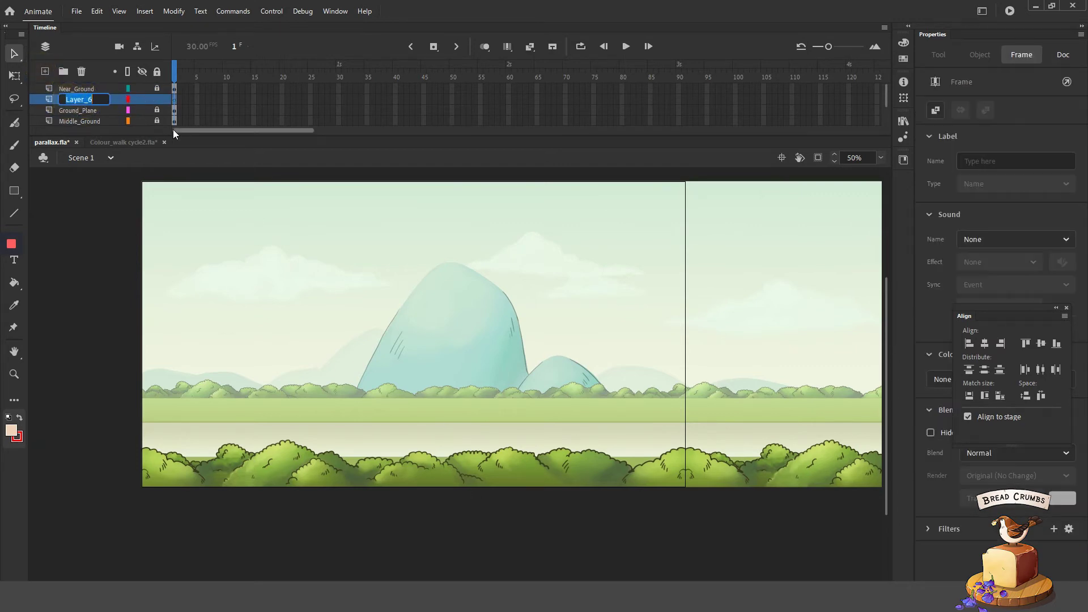
type("Character")
key("Return")
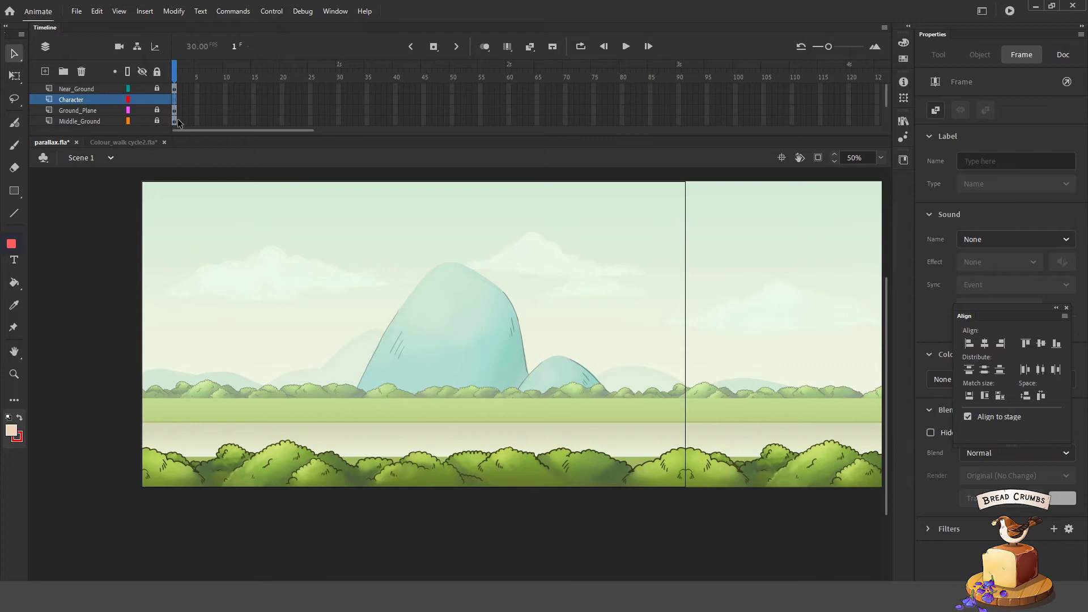
Place the Walk Cycle symbol from the Colour_walk cycle2.fla library on the Character layer.
left_click(904, 121)
left_click(847, 126)
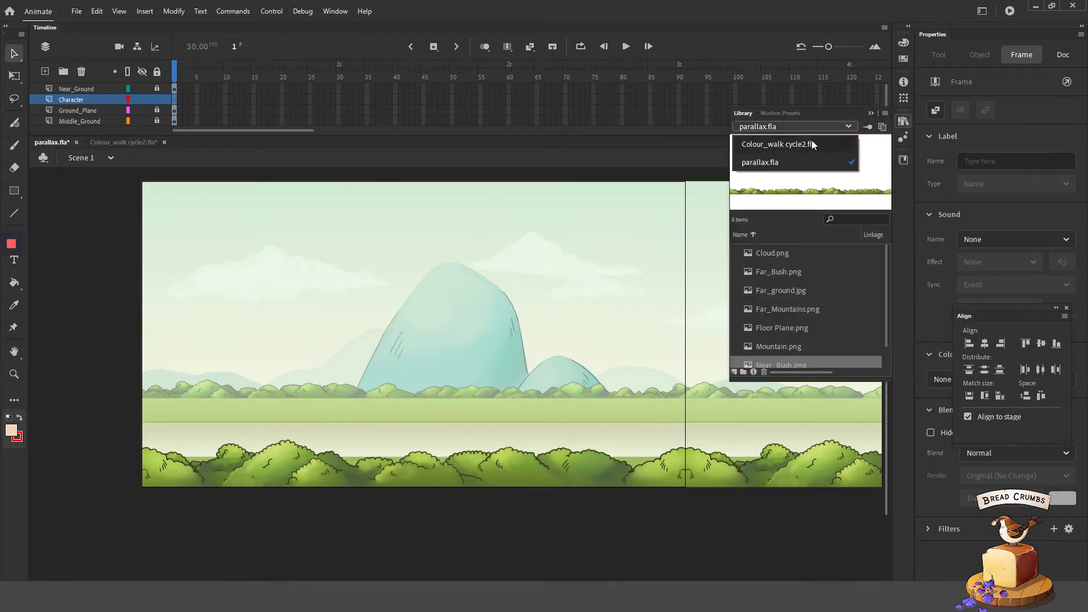
left_click(809, 145)
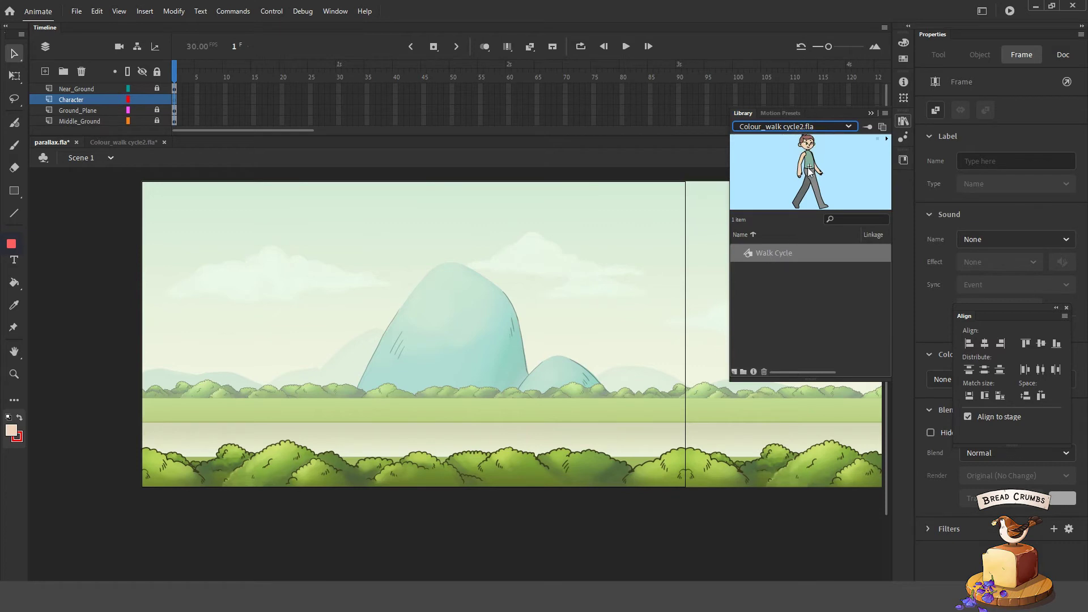
left_click_drag(772, 254, 453, 359)
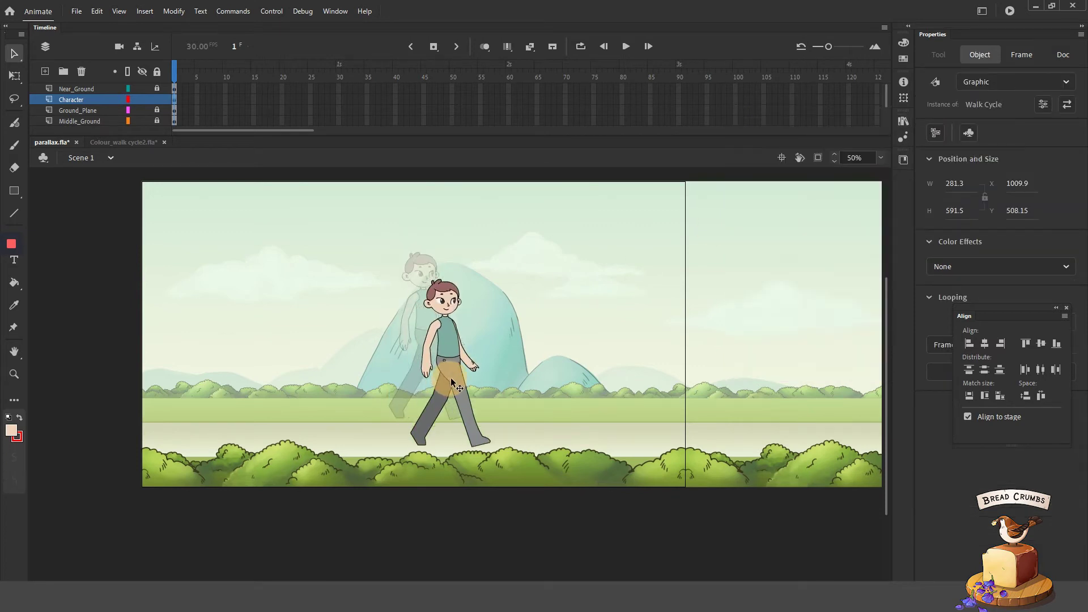
Scale the walking character down slightly and position it on the path in front of the large mountain.
left_click_drag(452, 381, 459, 376)
key("q")
left_click_drag(500, 274, 483, 294)
left_click_drag(462, 340, 445, 360)
left_click(753, 490)
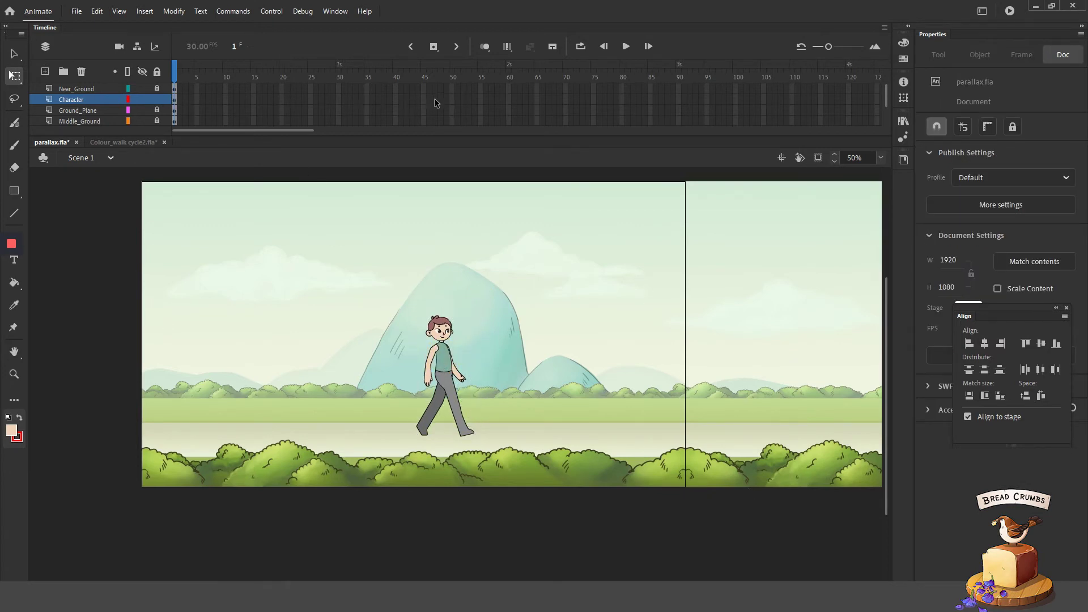
Extend all layers to frame 40 and scrub the timeline to preview the walk.
key("F5")
left_click_drag(340, 72, 395, 112)
key("F5")
left_click(299, 87)
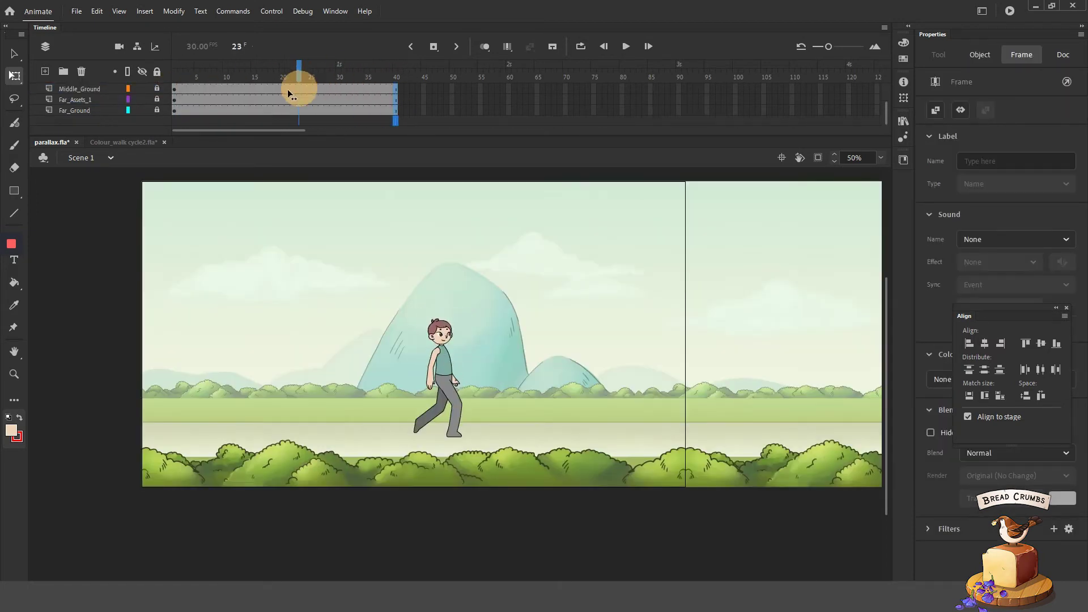
left_click_drag(287, 90, 197, 90)
Unlock the Near_Ground layer and convert its bush image into a graphic symbol named Plants.
scroll(114, 90, "up", 3)
left_click(82, 89)
left_click(157, 89)
left_click(339, 473)
left_click(394, 89)
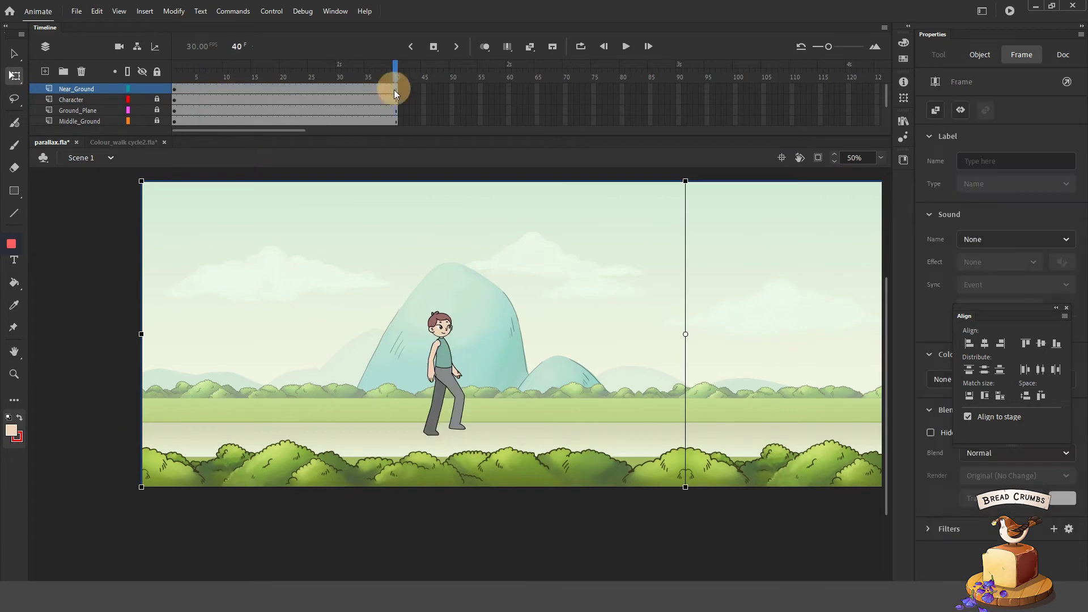
left_click(506, 454)
key("F8")
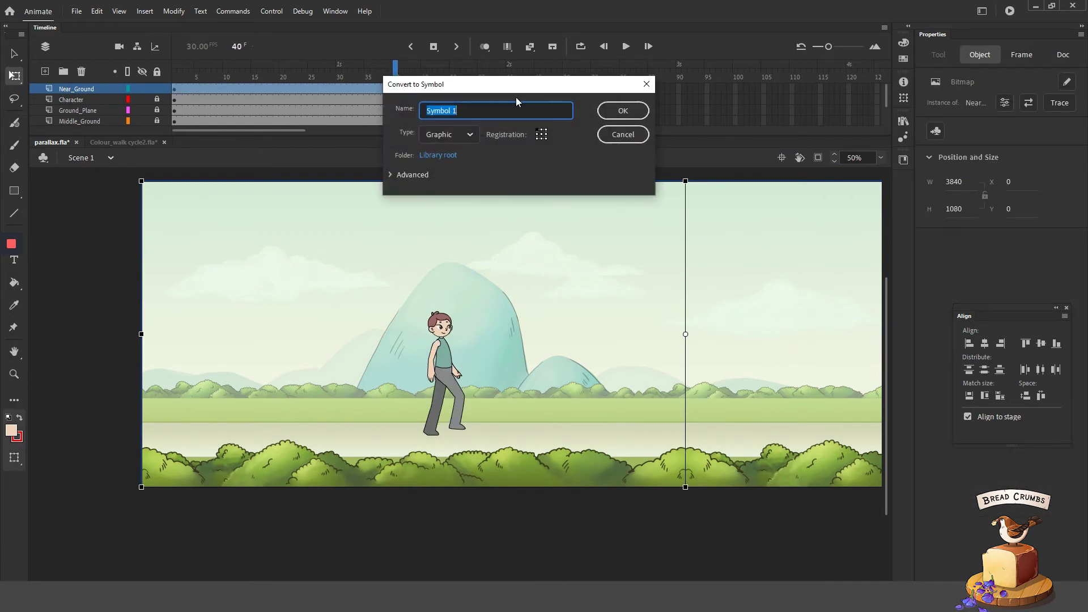
type("Plants")
key("Return")
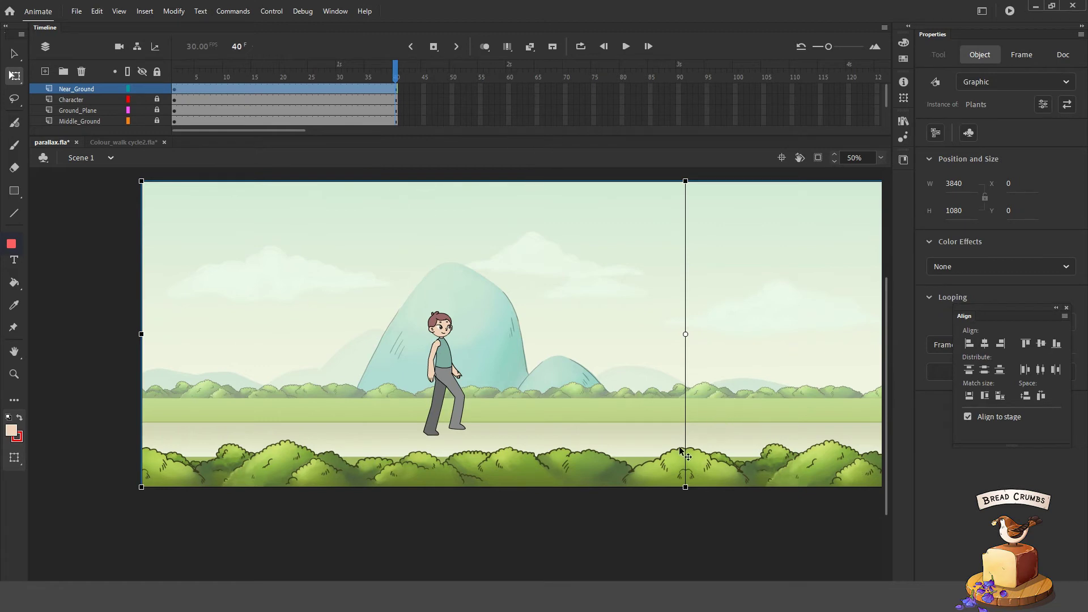
Add a keyframe at frame 40 of Near_Ground and align the Plants symbol to the stage's right edge.
left_click_drag(316, 73, 362, 114)
mouse_move(379, 68)
left_mouse_down()
mouse_move(379, 57)
mouse_move(396, 64)
left_mouse_up()
left_click(491, 452)
left_click(396, 89)
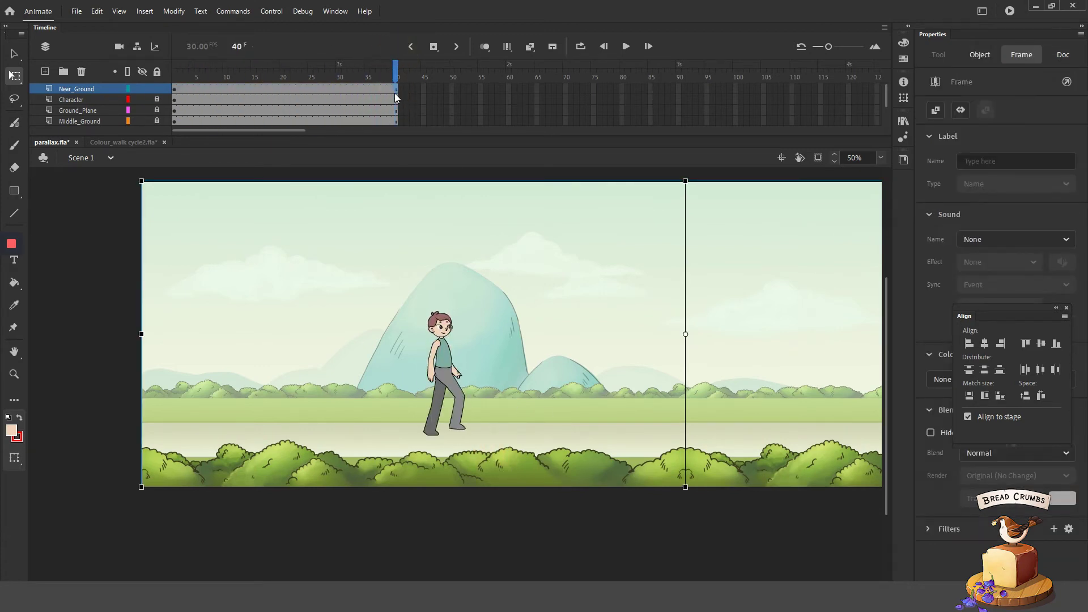
left_click(968, 344)
Create a classic tween between the Near_Ground keyframes and scrub through the bush movement.
right_click(346, 88)
left_click(366, 97)
left_click(244, 69)
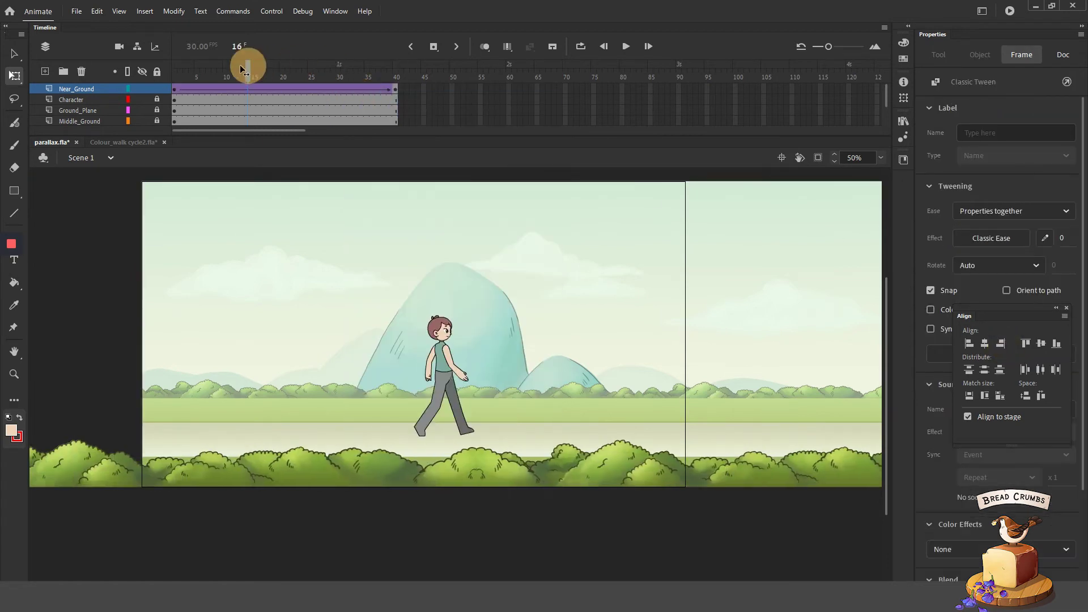
left_click_drag(244, 70, 395, 150)
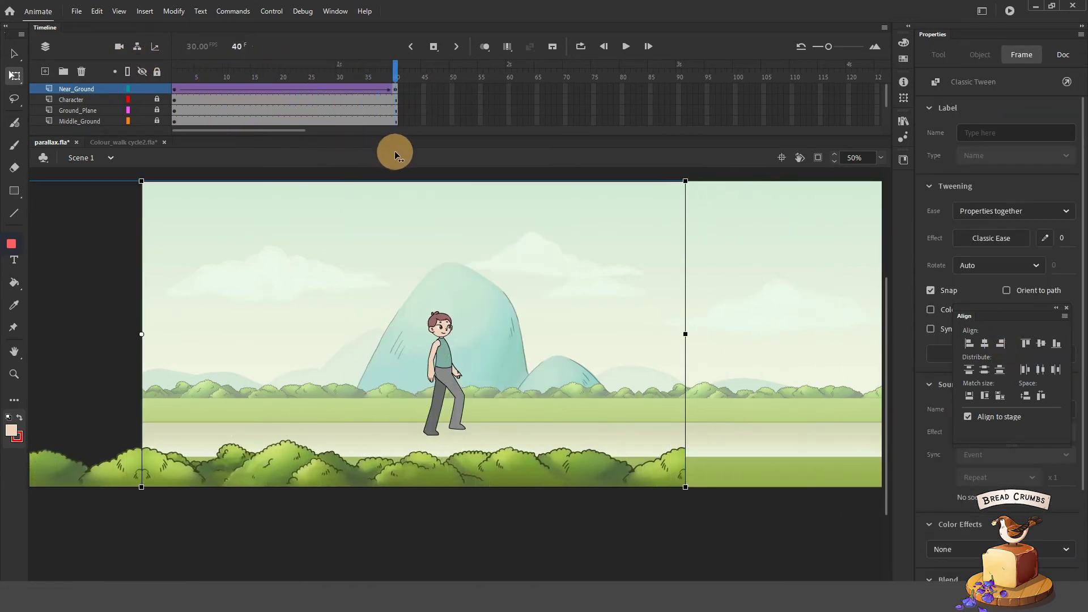
Cut the Near_Ground layer and paste it into a new graphic symbol named Near_Ground_Motion.
right_click(79, 88)
left_click(126, 177)
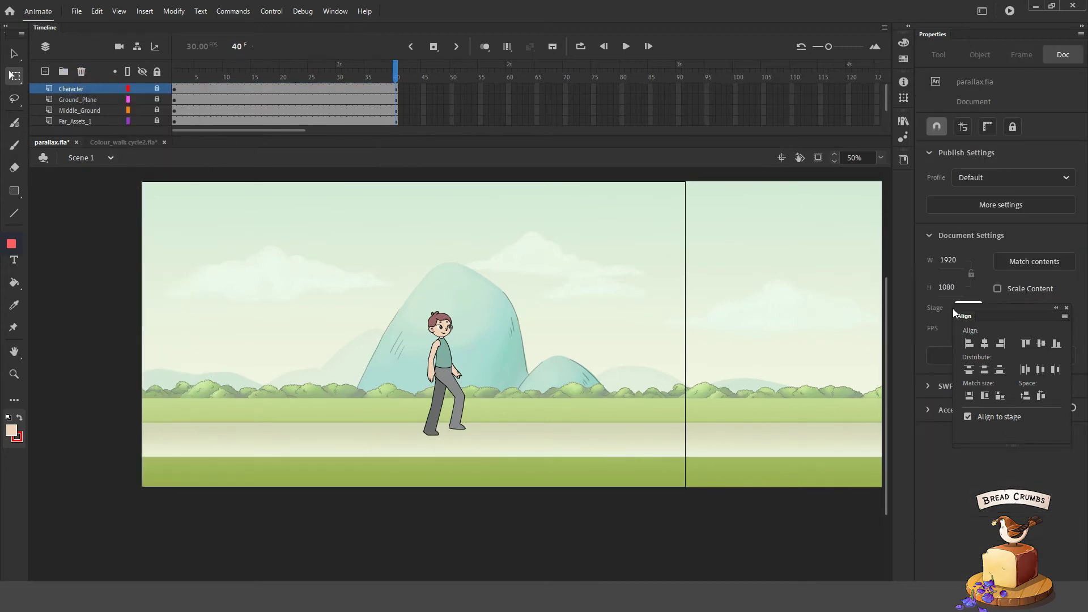
left_click(903, 127)
left_click(734, 371)
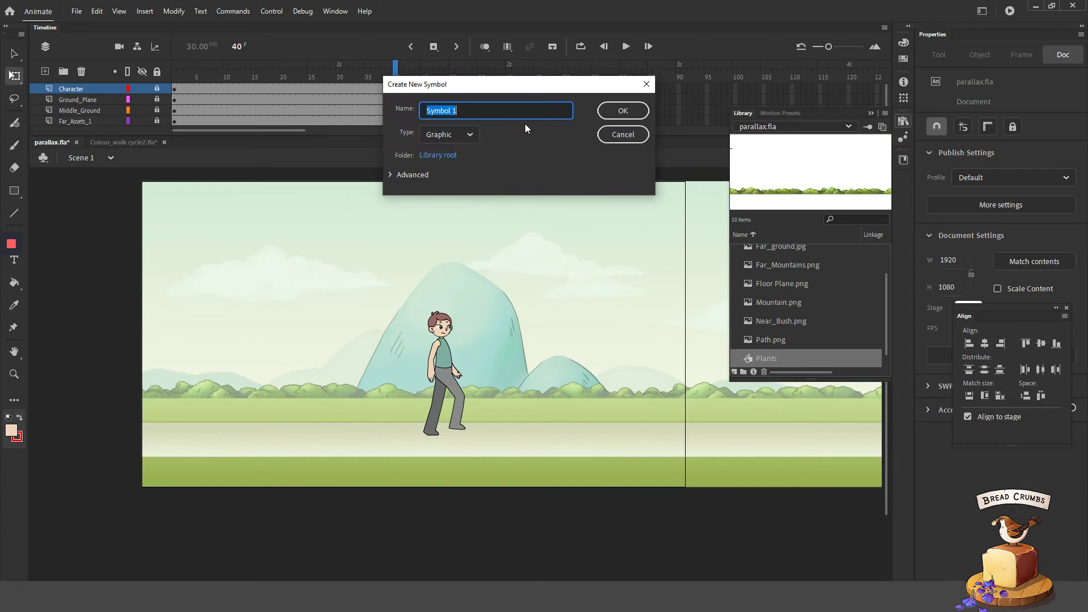
type("Near_Ground_Motion")
key("Return")
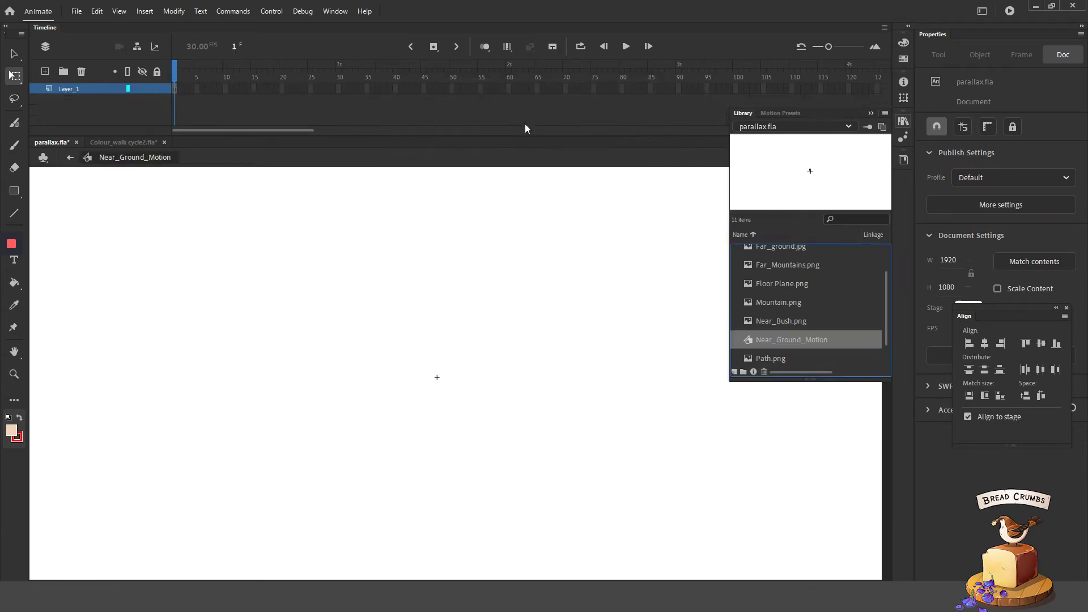
right_click(90, 88)
left_click(122, 206)
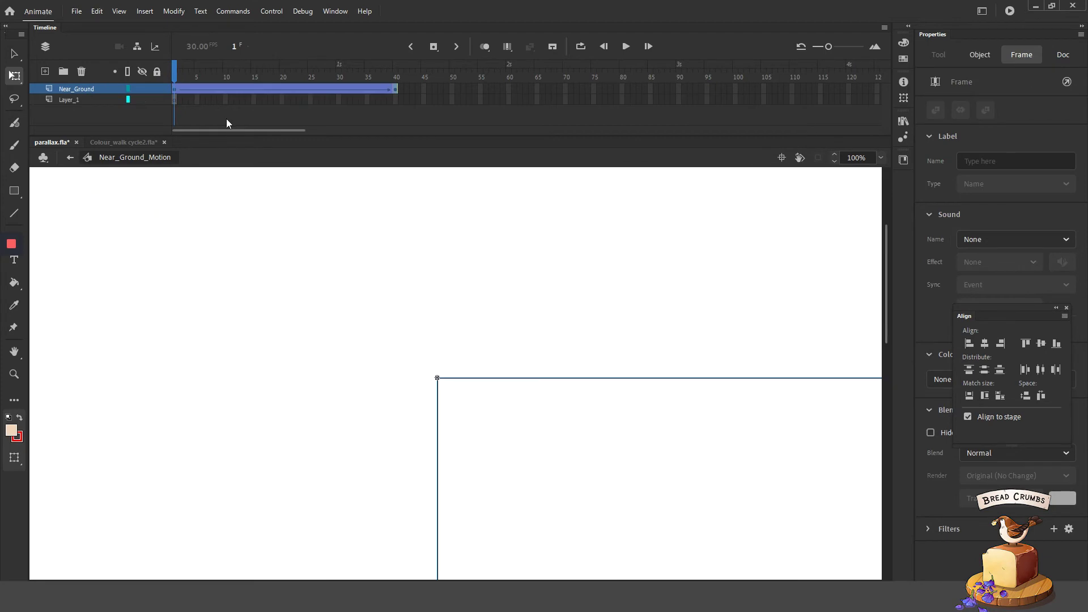
Return to Scene 1 and add a layer named Near_Ground above the Character layer.
left_click(87, 158)
left_click(45, 70)
double_click(73, 89)
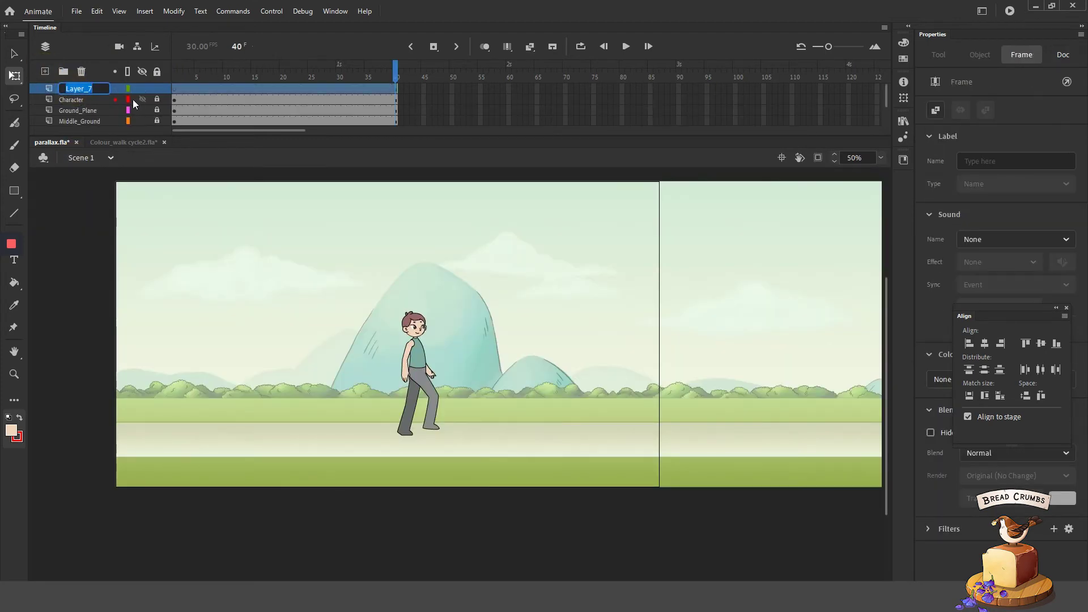
type("Near_Ground")
key("Return")
Place the Near_Ground_Motion symbol on Near_Ground, align it to the stage's left and top edges, and scrub through the motion.
left_click(904, 120)
left_click_drag(858, 174, 627, 413)
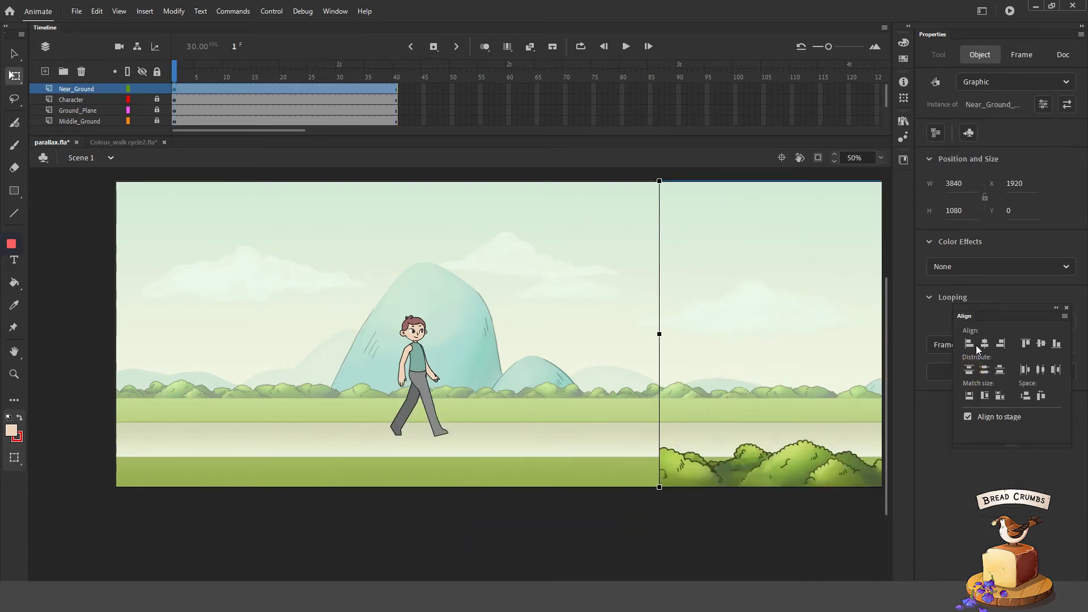
left_click(975, 344)
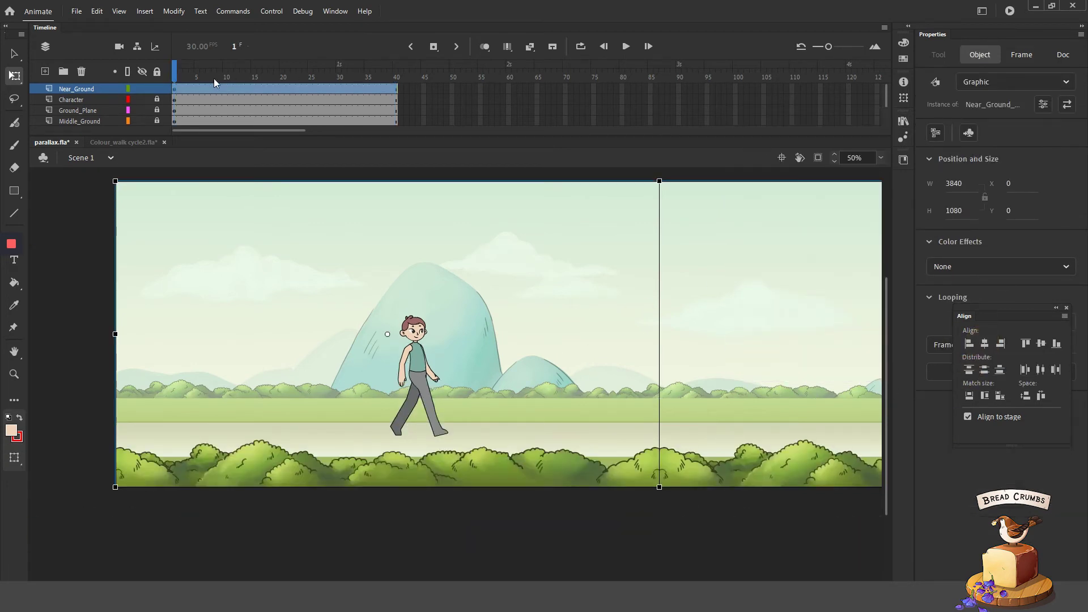
left_click_drag(184, 75, 400, 121)
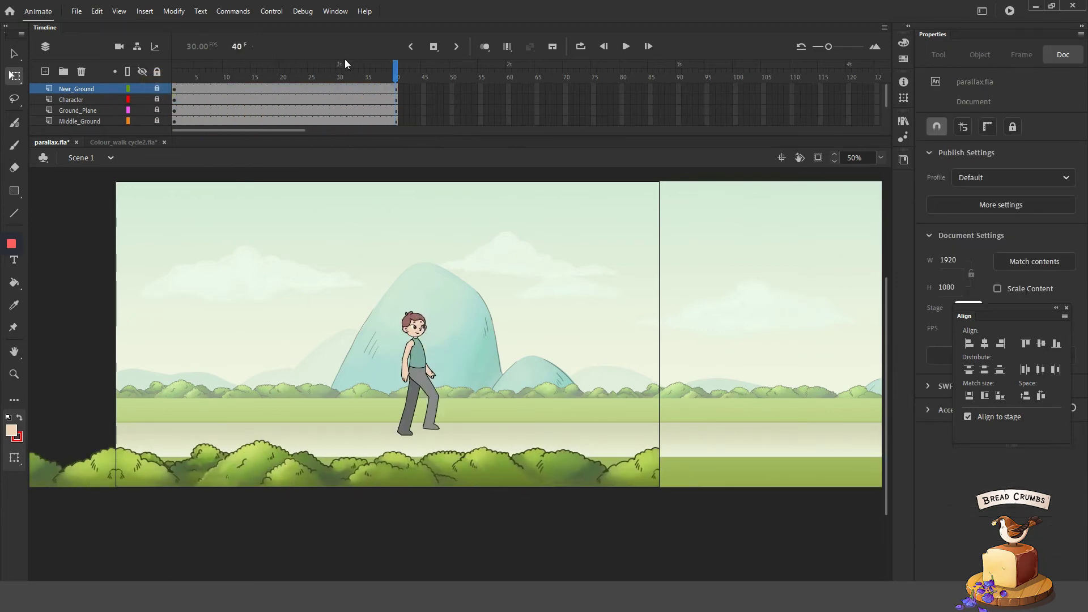
left_click_drag(389, 70, 399, 104)
Extend all layers of the scene, including Far_Assets_1 and Far_Ground, to frame 120.
left_click_drag(282, 132, 330, 137)
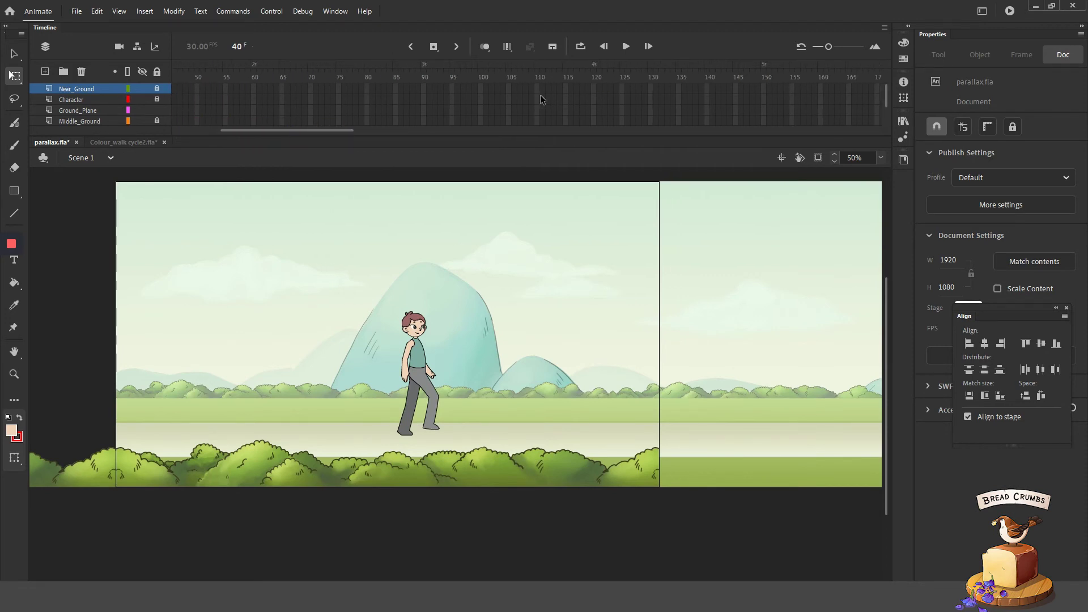
left_click(594, 123)
left_click(594, 89, "shift")
key("F5")
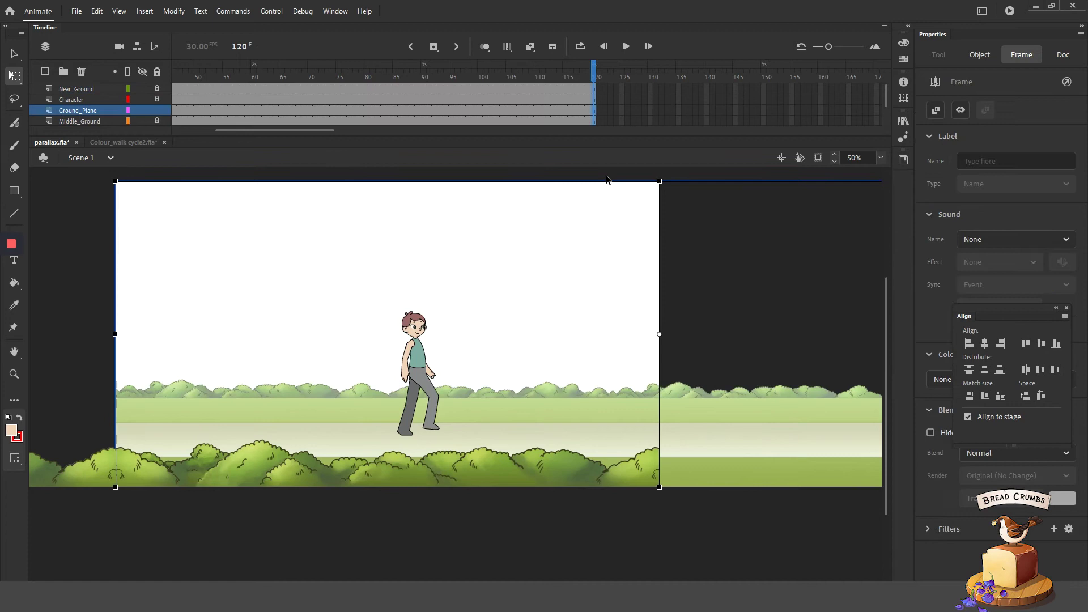
scroll(590, 113, "down", 3)
left_click(594, 100)
left_click(594, 111, "shift")
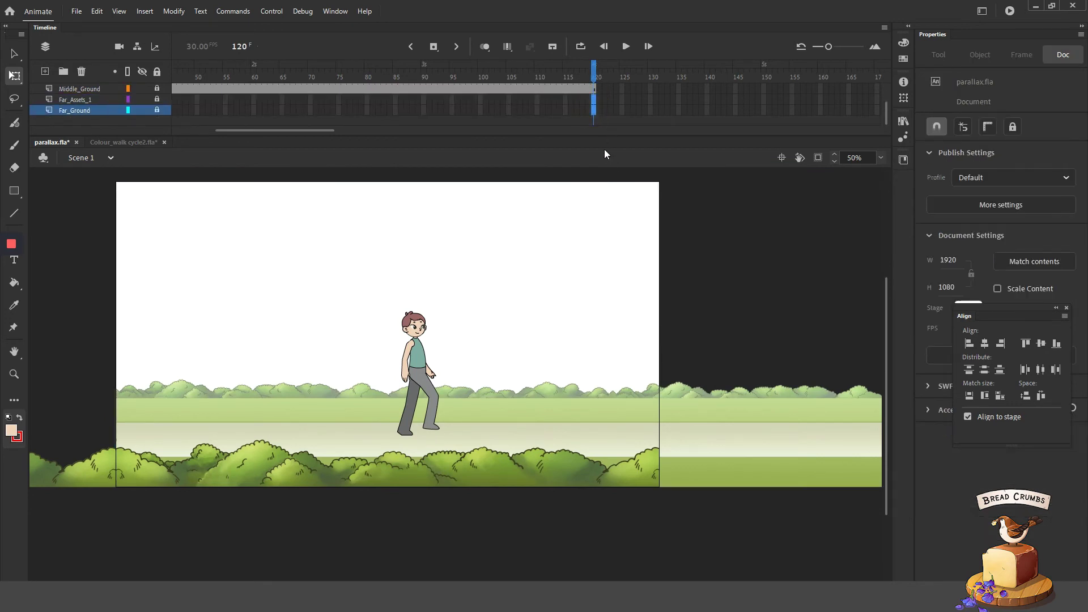
key("F5")
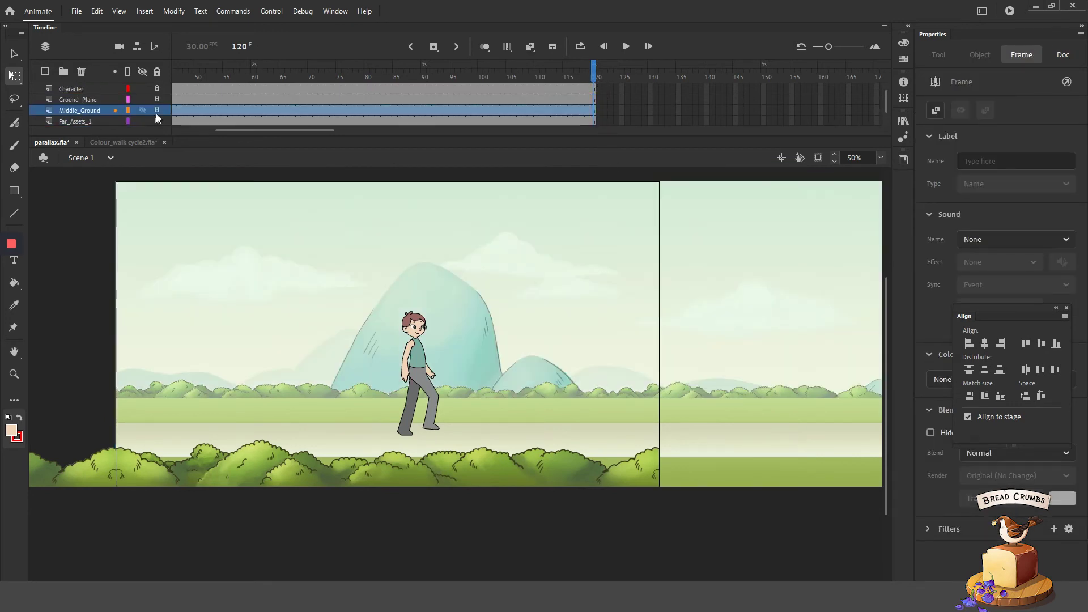
Unlock the Middle_Ground layer and hide it from the stage.
left_click(83, 113)
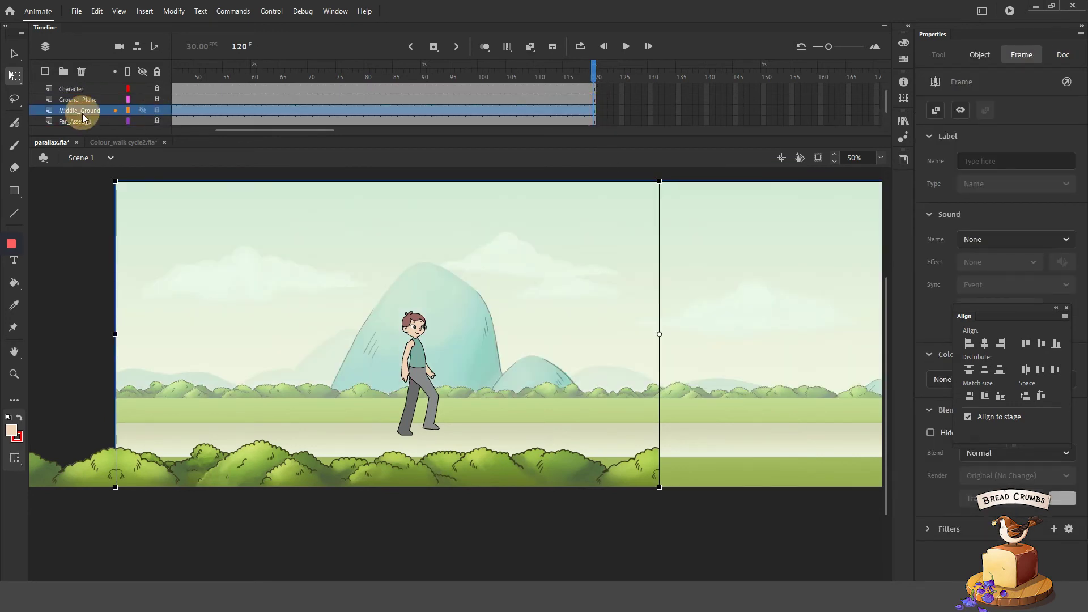
left_click(143, 113)
left_click(214, 110)
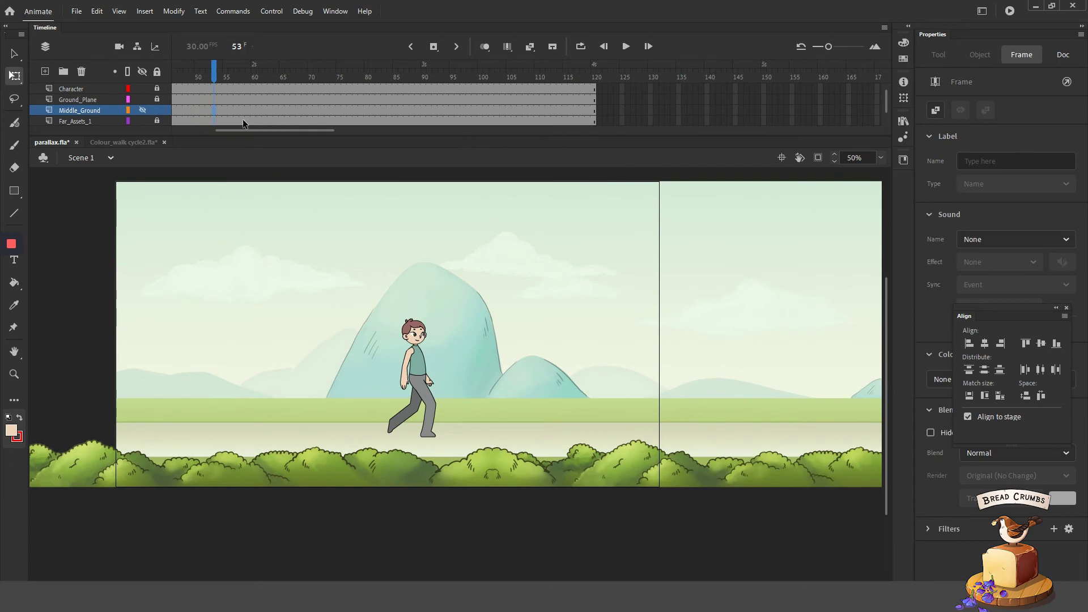
Show the Middle_Ground layer and convert its plants bitmap into a graphic symbol named Far_Plants.
left_click(142, 110)
left_click(595, 393)
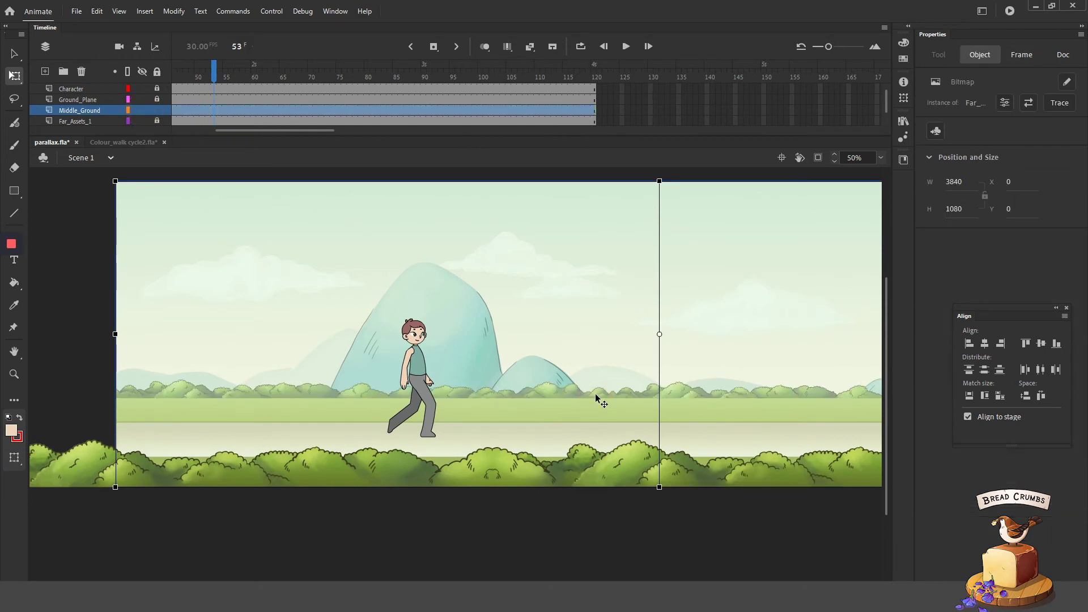
key("F8")
type("Far")
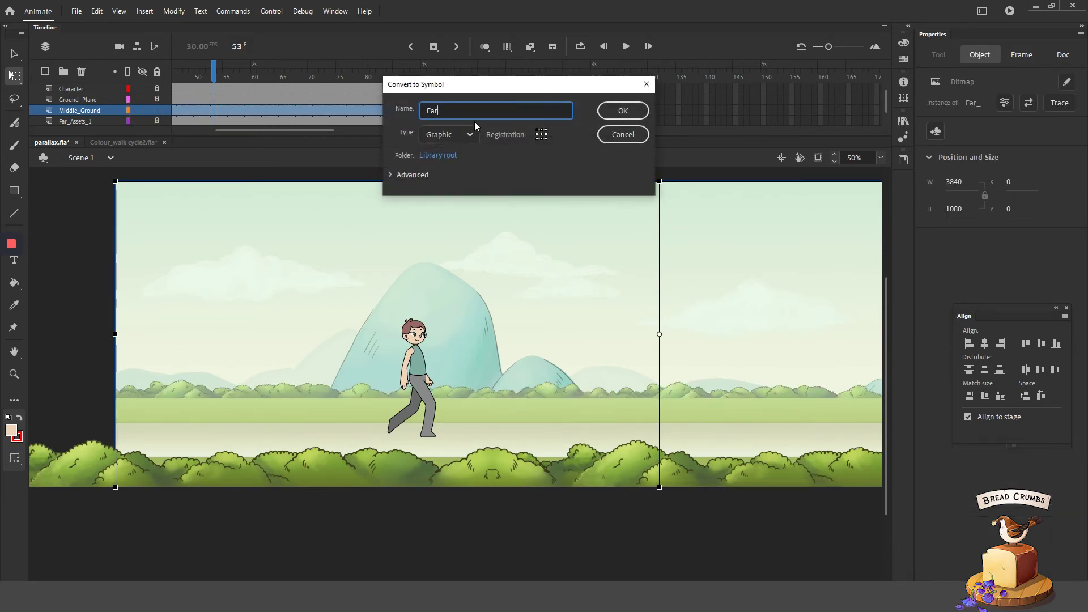
type("_Plants")
key("Return")
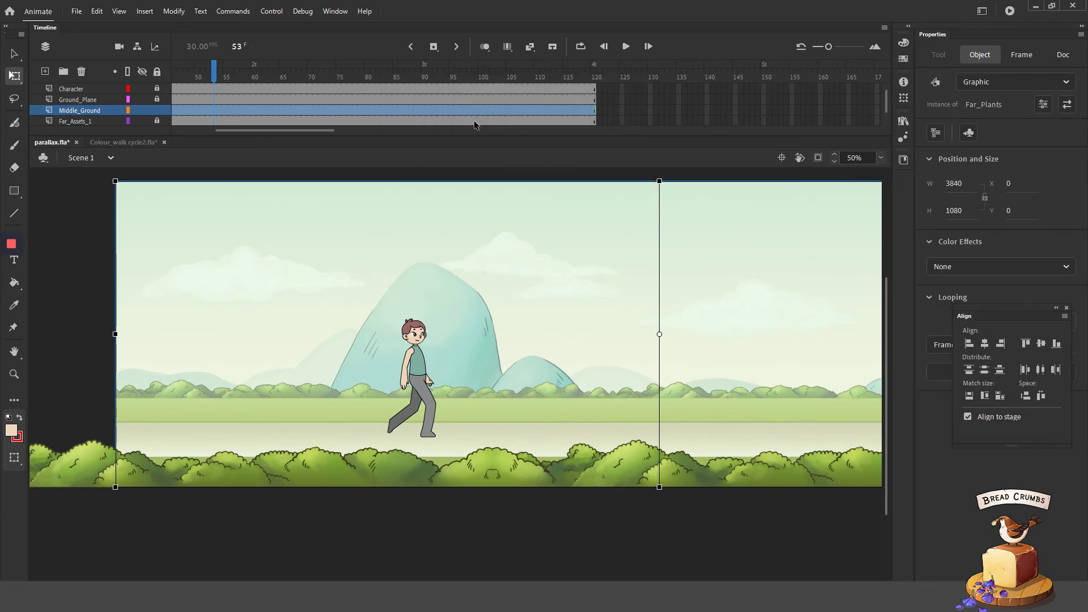
Classic-tween Far_Plants on Middle_Ground to a frame 120 keyframe aligned to the stage's right edge, and play the motion.
left_click(593, 111)
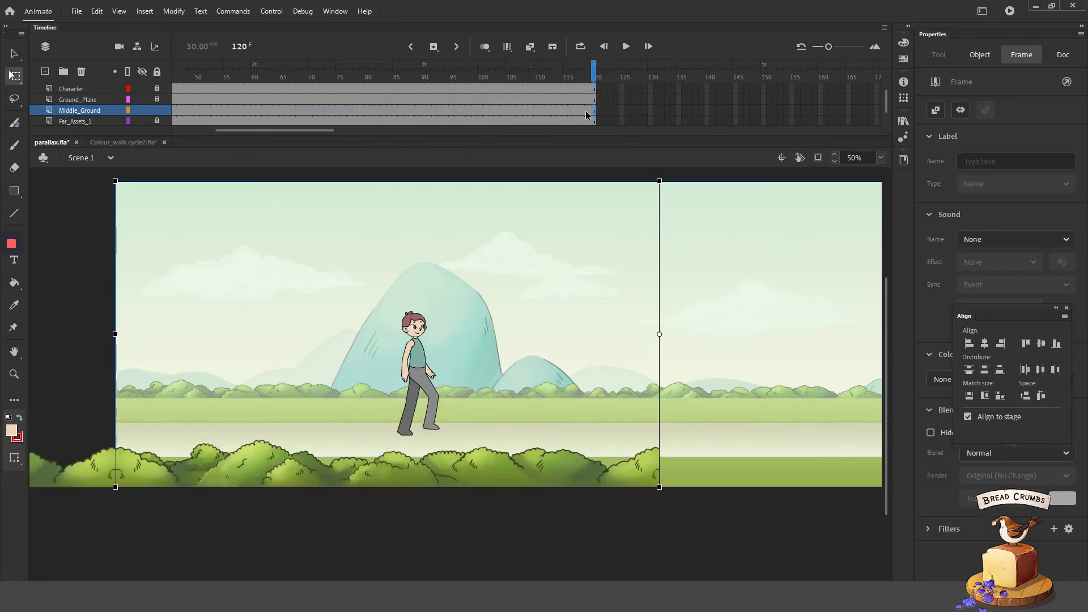
left_click(1001, 344)
right_click(534, 113)
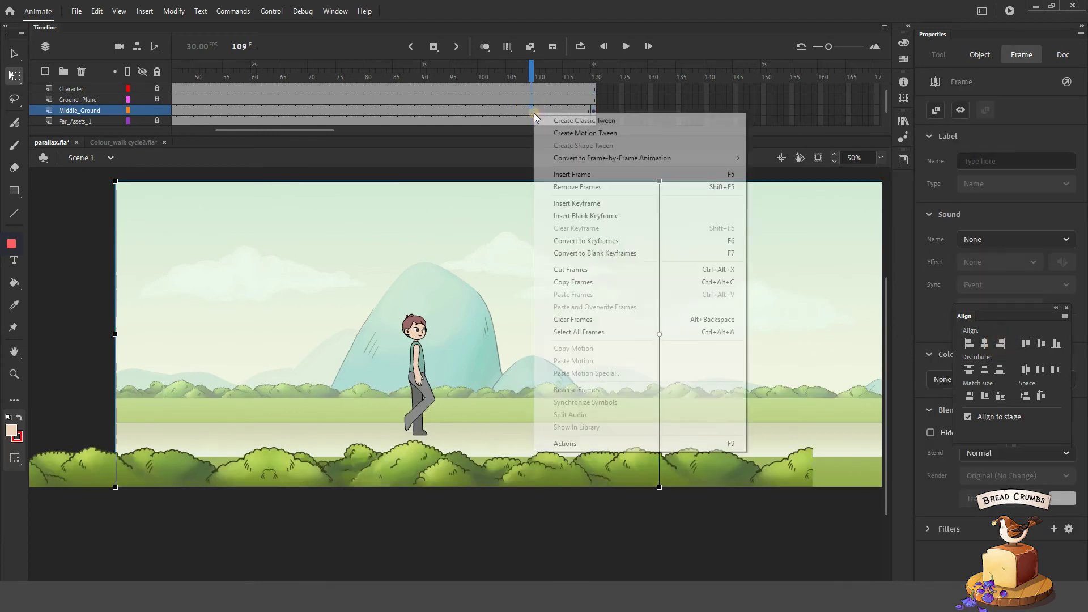
left_click(578, 120)
left_click_drag(531, 89, 164, 120)
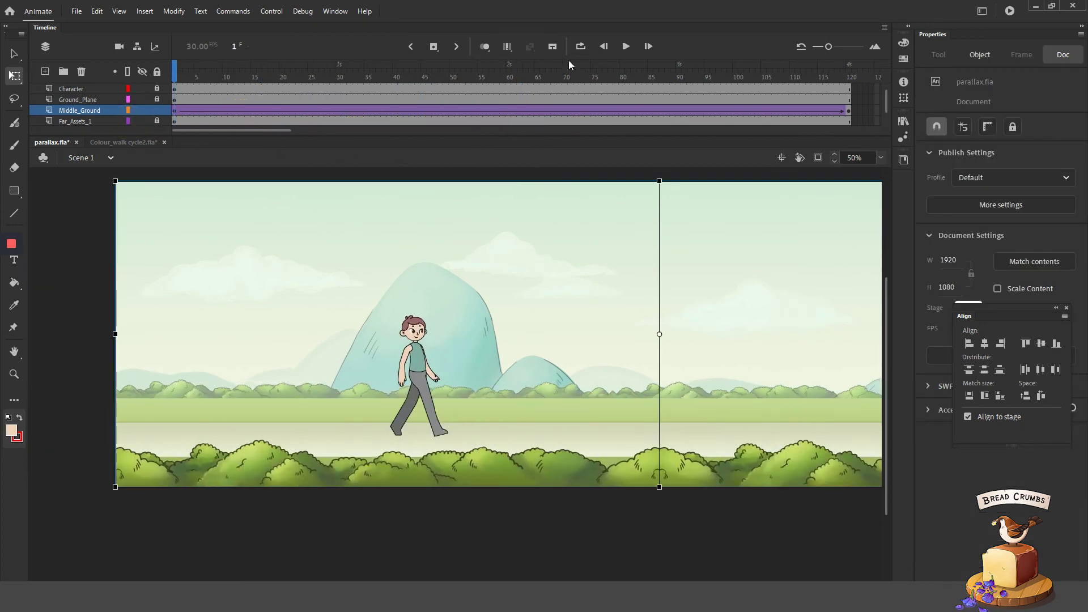
left_click(625, 48)
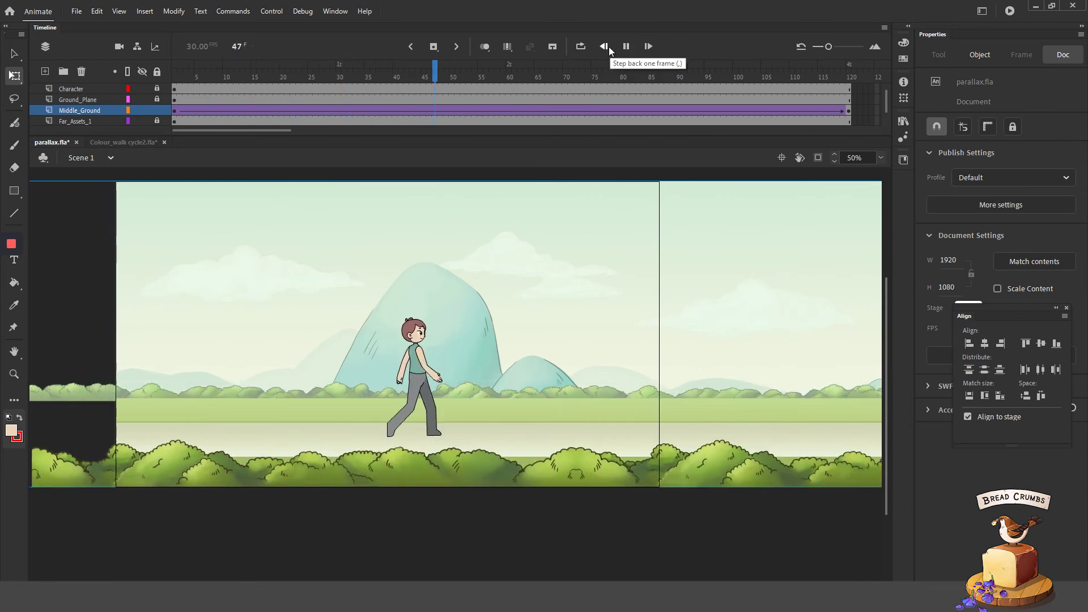
left_click(627, 46)
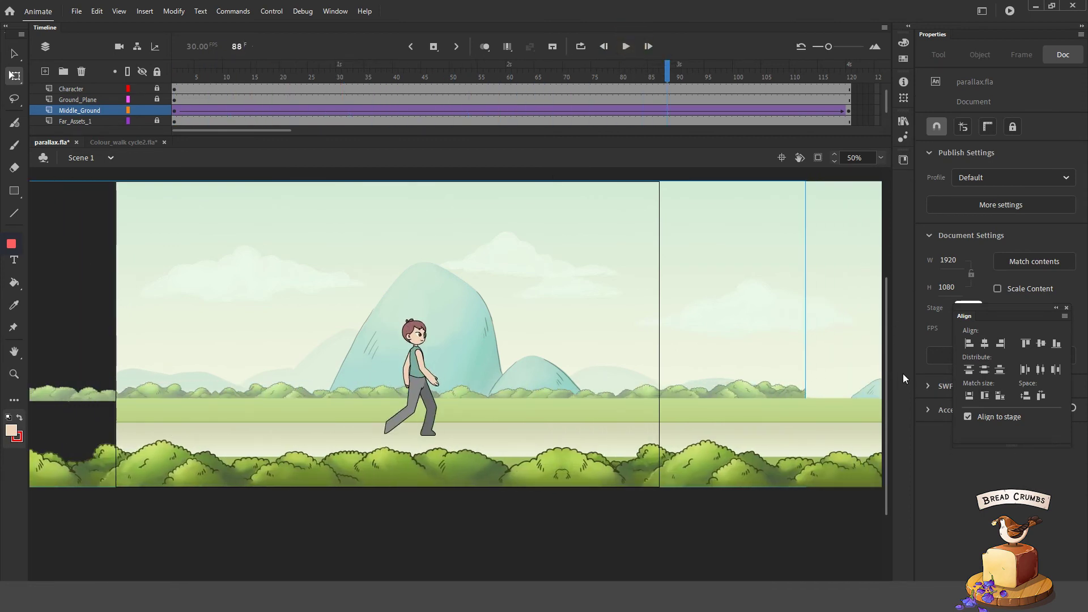
Inside Far_Plants_Motion, move the tween's end keyframe on the Middle_Ground layer to frame 240.
key("v")
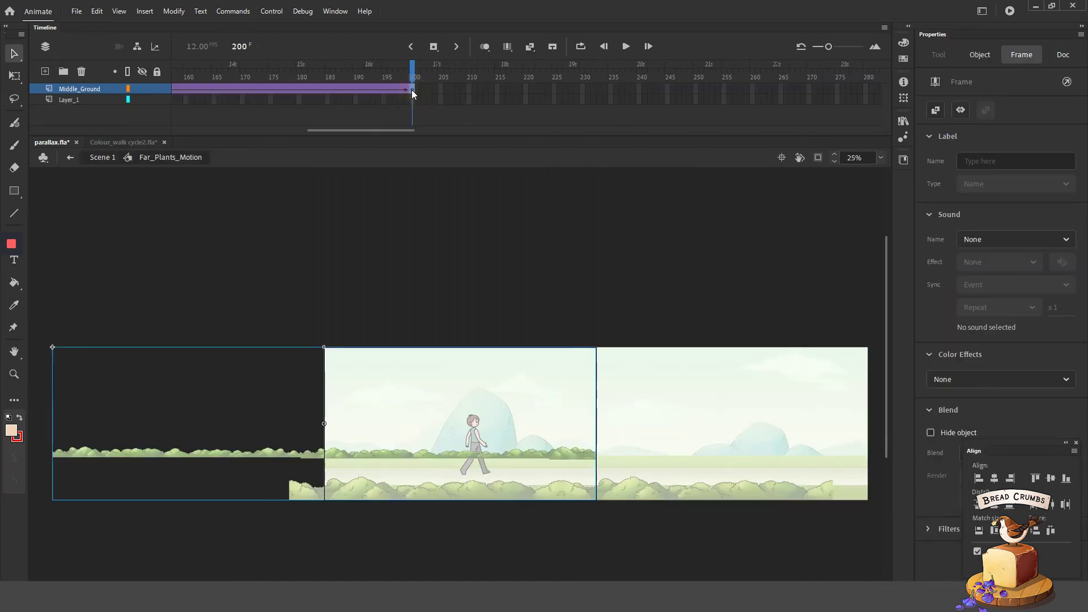
left_click_drag(412, 89, 499, 83)
left_click_drag(641, 91, 641, 91)
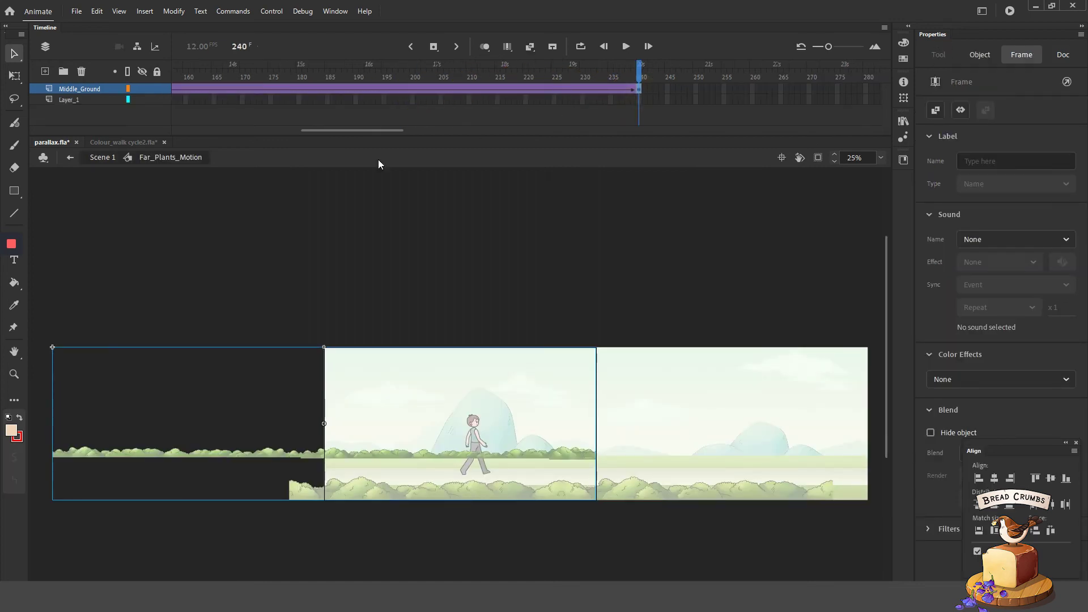
Return to Scene 1 and extend all of its layers to frame 240.
left_click(71, 158)
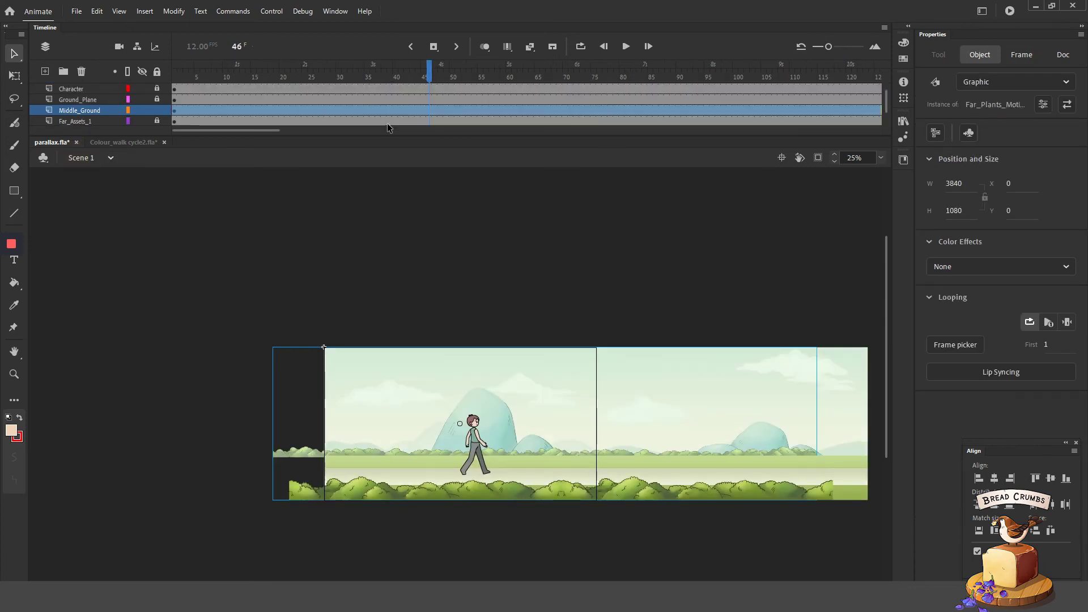
left_click_drag(260, 133, 414, 134)
left_click(492, 89)
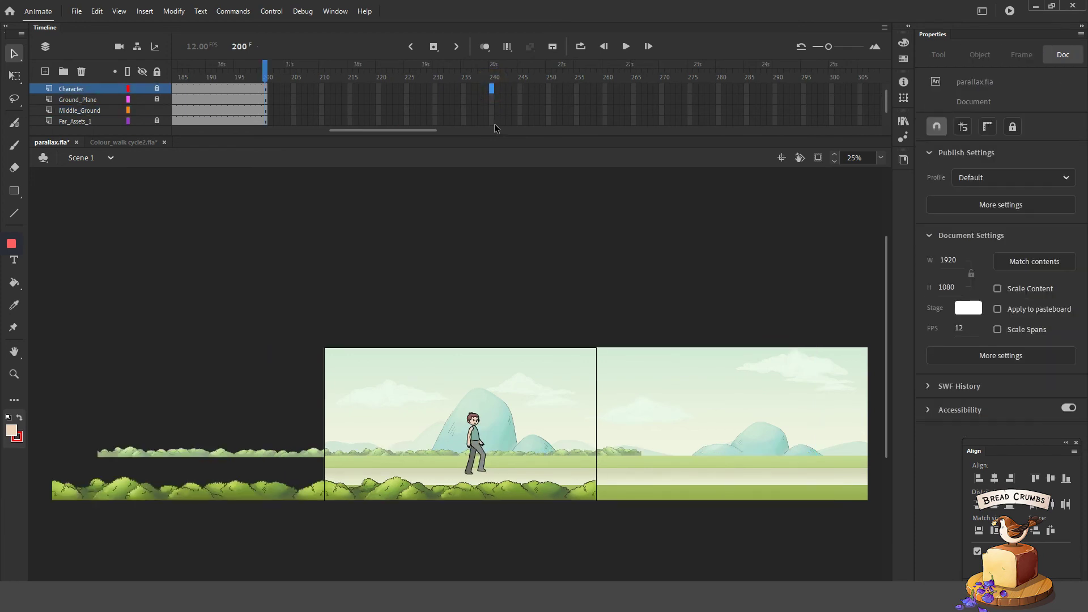
key("F5")
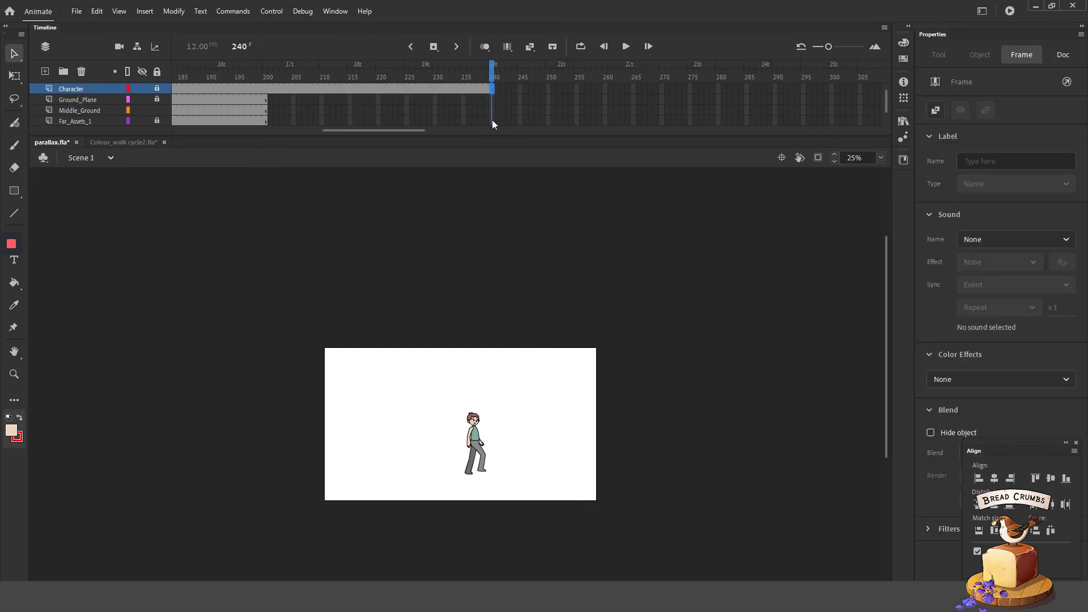
scroll(492, 120, "down", 1)
left_click_drag(490, 112, 488, 85)
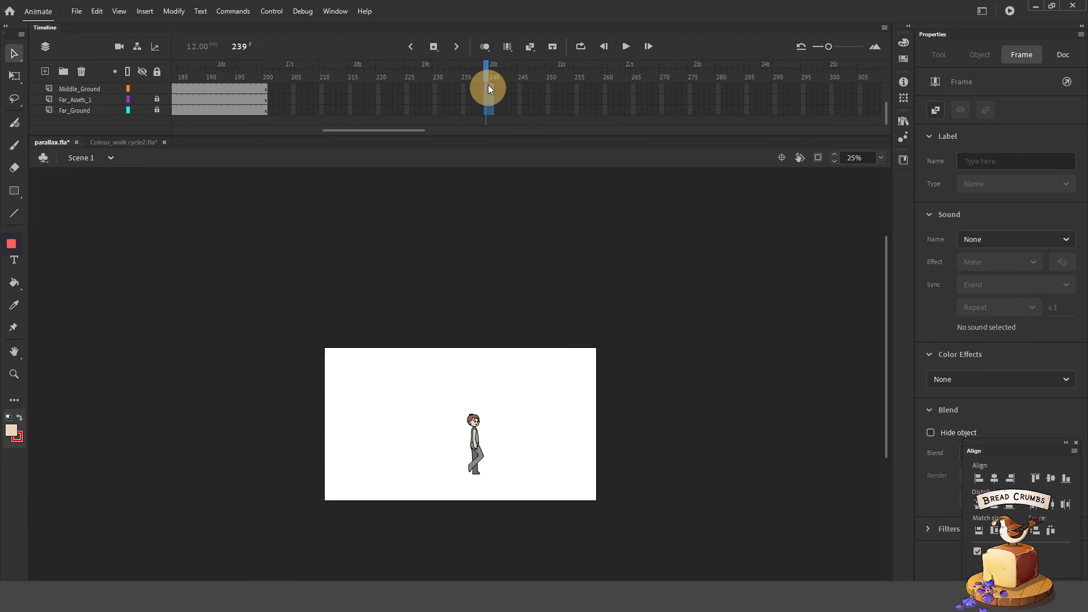
key("F5")
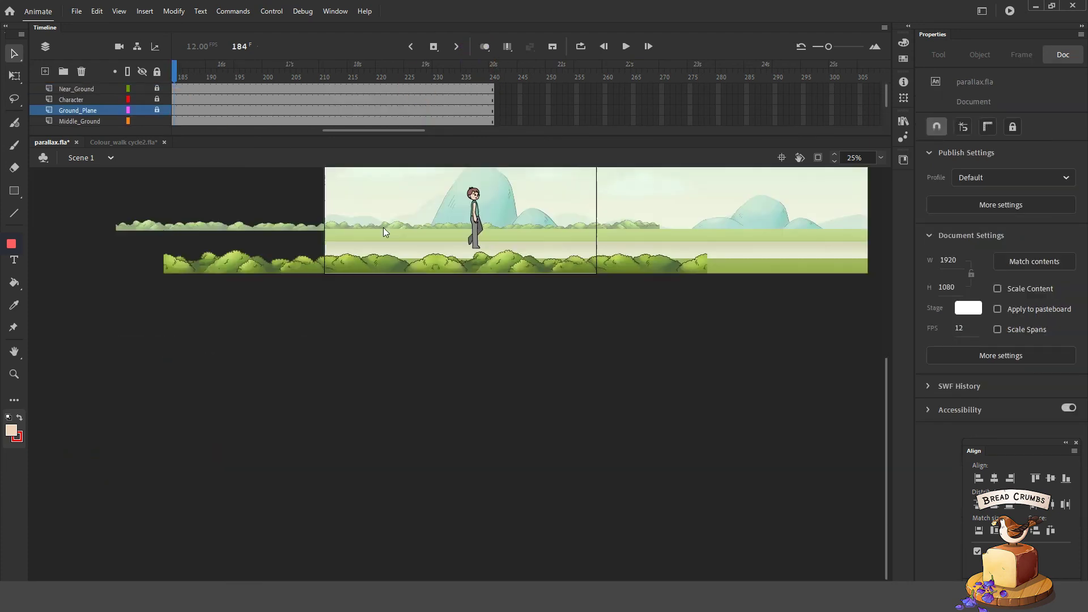
scroll(383, 227, "up", 3)
key("ctrl+equal")
Unlock the Far_Assets_1 layer and convert its mountain bitmap into a graphic symbol named Mountain.
scroll(77, 98, "down", 1)
left_click(76, 100)
left_click(157, 99)
left_click_drag(372, 312, 304, 271)
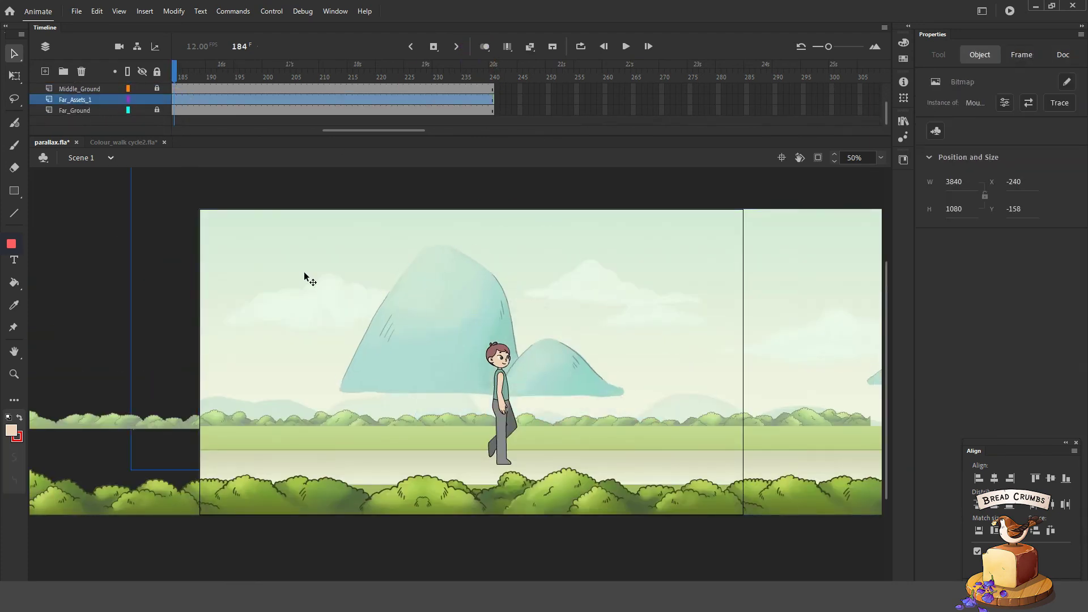
key("ctrl+z")
key("F8")
type("Mountain")
key("Return")
Extend the scene's layers to frame 720.
scroll(406, 100, "right", 3)
key("ctrl+minus")
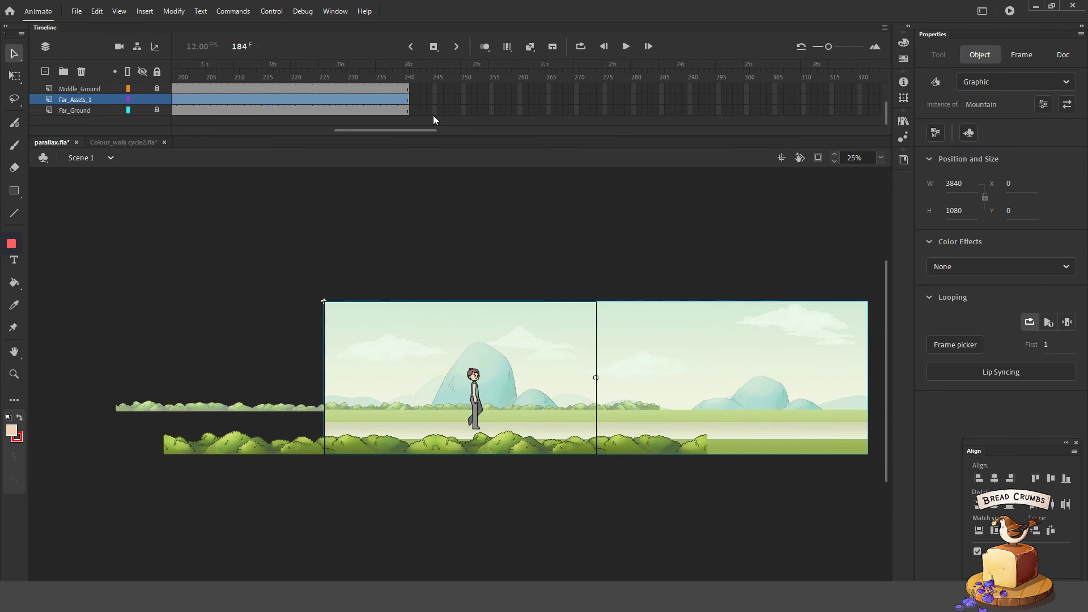
left_click_drag(425, 131, 782, 126)
left_click(509, 100)
scroll(509, 121, "down", 3)
left_click(509, 107)
left_click(509, 100)
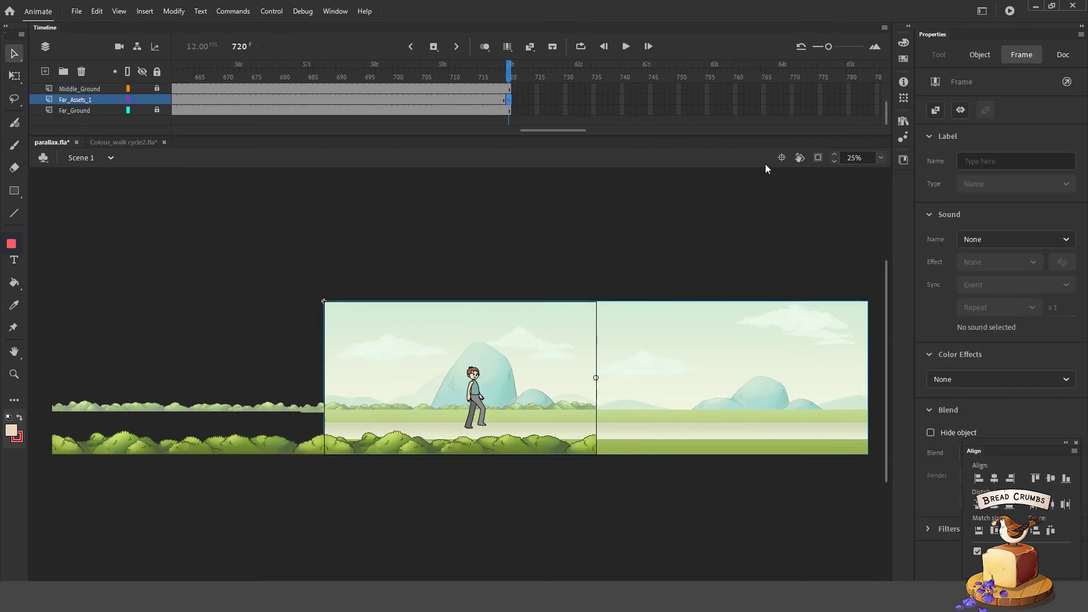
Try to keyframe Far_Assets_1 at frame 720 with the Mountain symbol aligned to the stage's right edge.
key("F6")
left_click(1012, 481)
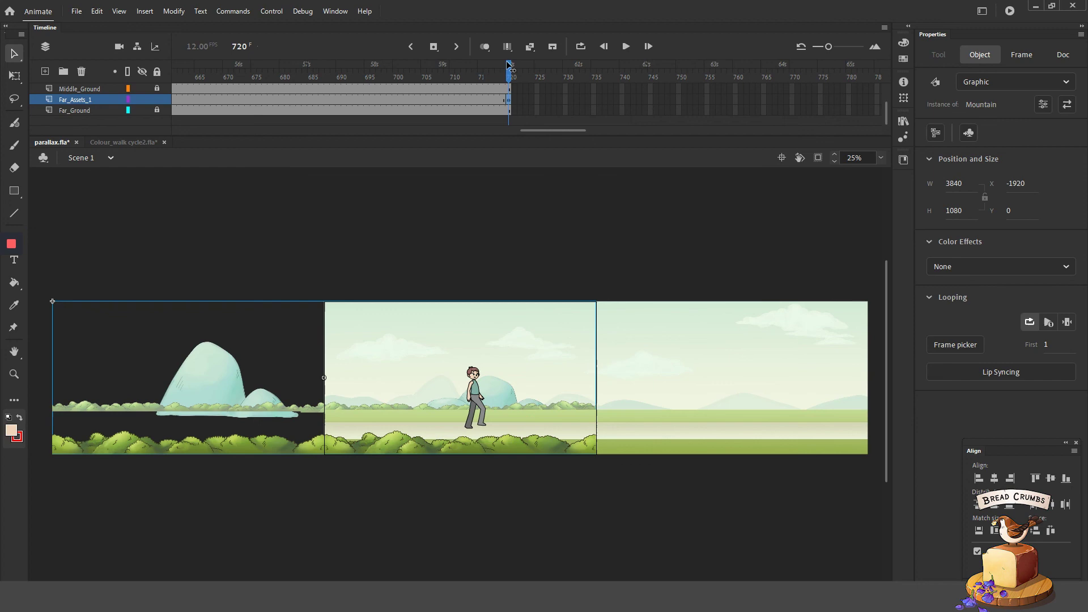
left_click(509, 100)
key("ctrl+z")
Inside the Mountain symbol, replace the second half's mountains with a copy of the first mountains, and return to Scene 1.
double_click(504, 361)
left_click_drag(781, 247, 425, 481)
left_click_drag(556, 374, 658, 348)
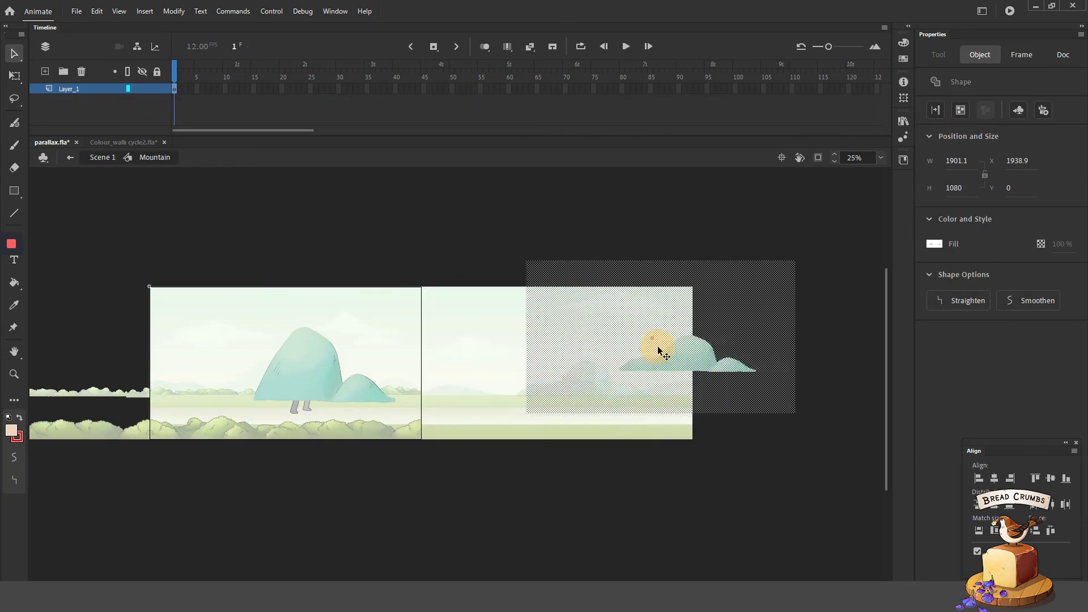
key("Delete")
left_click_drag(761, 241, 420, 491)
key("Delete")
left_click_drag(301, 402, 573, 402)
left_click(386, 227)
left_click(111, 157)
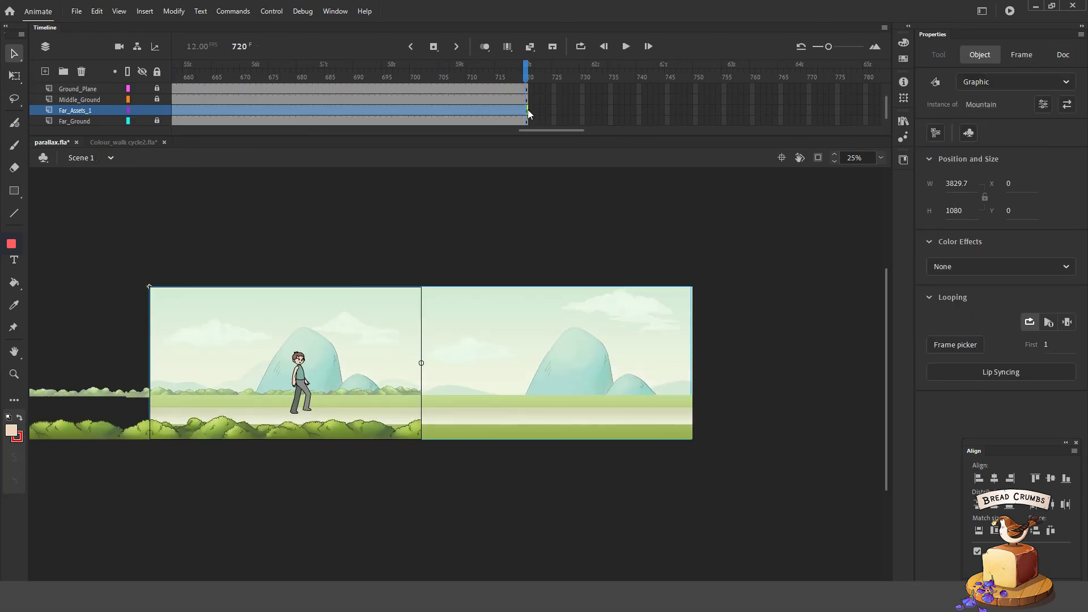
Add a keyframe on Far_Assets_1 at frame 720 and align the Mountain symbol to the stage's right edge.
left_click(526, 111)
key("F6")
left_click(1010, 479)
left_click_drag(526, 75, 528, 99)
Check the Mountain's loop position at frame 720 with onion skinning, and add a classic tween to Far_Assets_1.
left_click(485, 47)
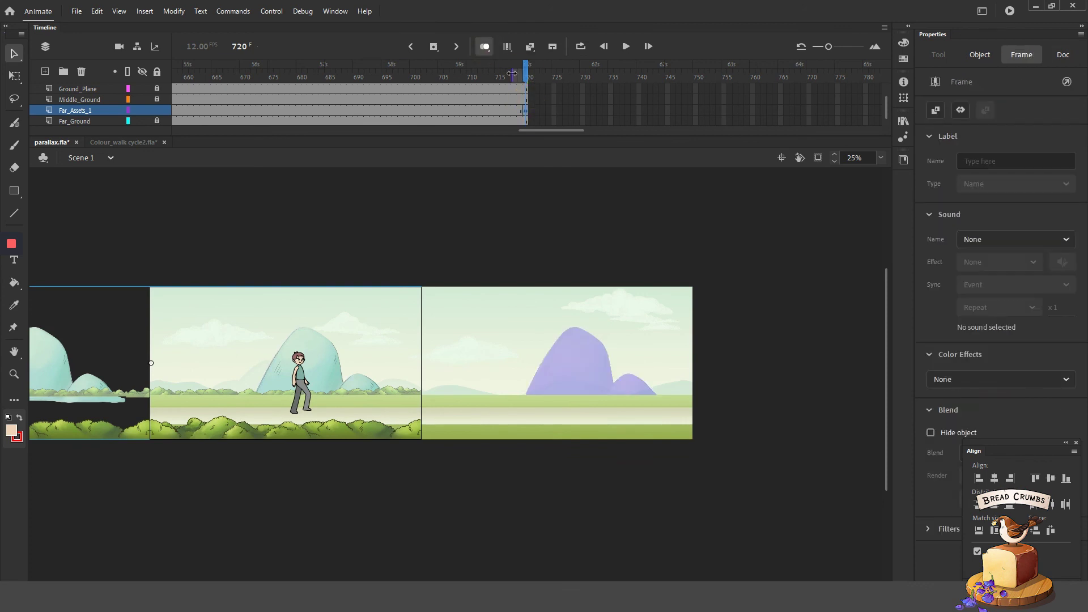
key("ctrl+equal")
key("ctrl+equal")
left_click_drag(844, 352, 340, 357)
left_click(602, 322)
key("ctrl+minus")
key("ctrl+minus")
left_click(484, 47)
right_click(490, 112)
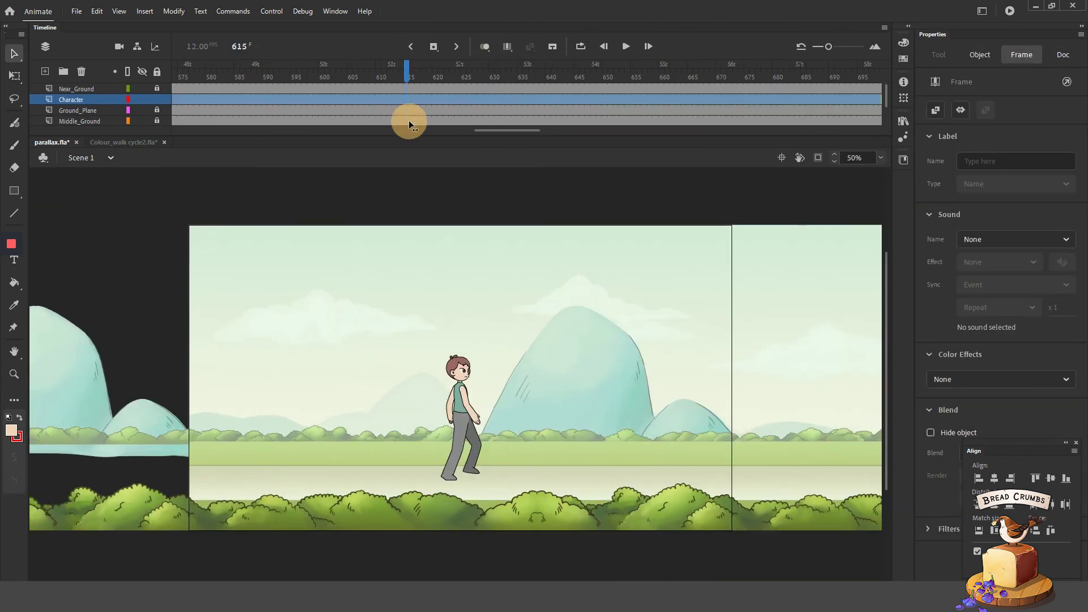
Duplicate the Character layer and rename the copy Character_shadow.
right_click(73, 96)
left_click(114, 219)
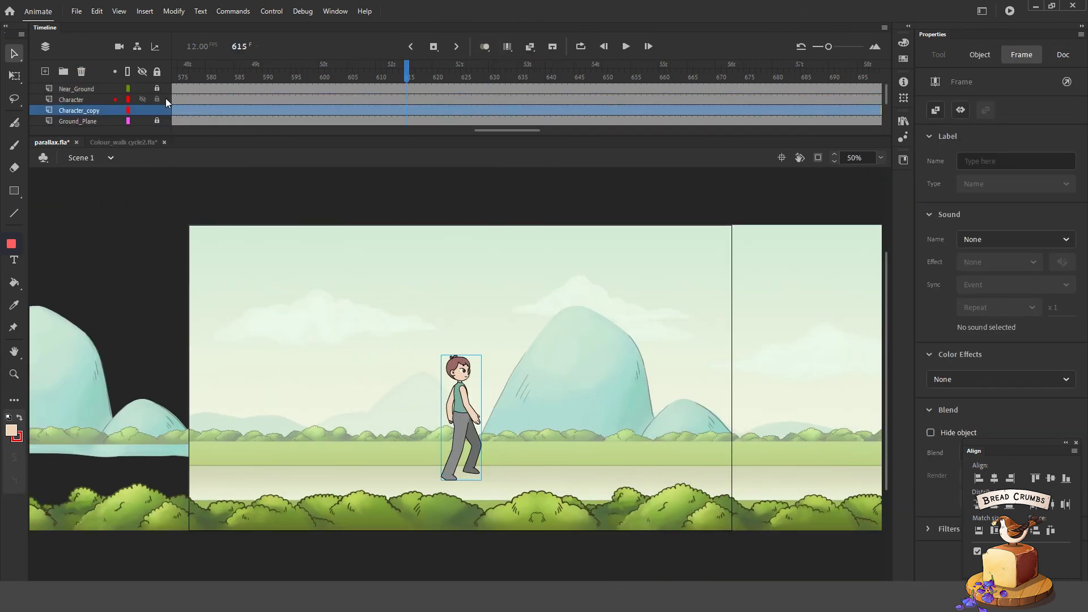
double_click(85, 111)
left_click_drag(92, 111, 171, 113)
type("shadow")
key("Return")
Flatten and skew the Character_shadow figure into a ground shadow behind the feet, about 279 wide and 53 high.
key("q")
left_click_drag(461, 356, 461, 453)
key("ctrl+z")
left_click_drag(451, 452, 430, 465)
left_click_drag(406, 71, 492, 133)
left_click_drag(426, 467, 418, 468)
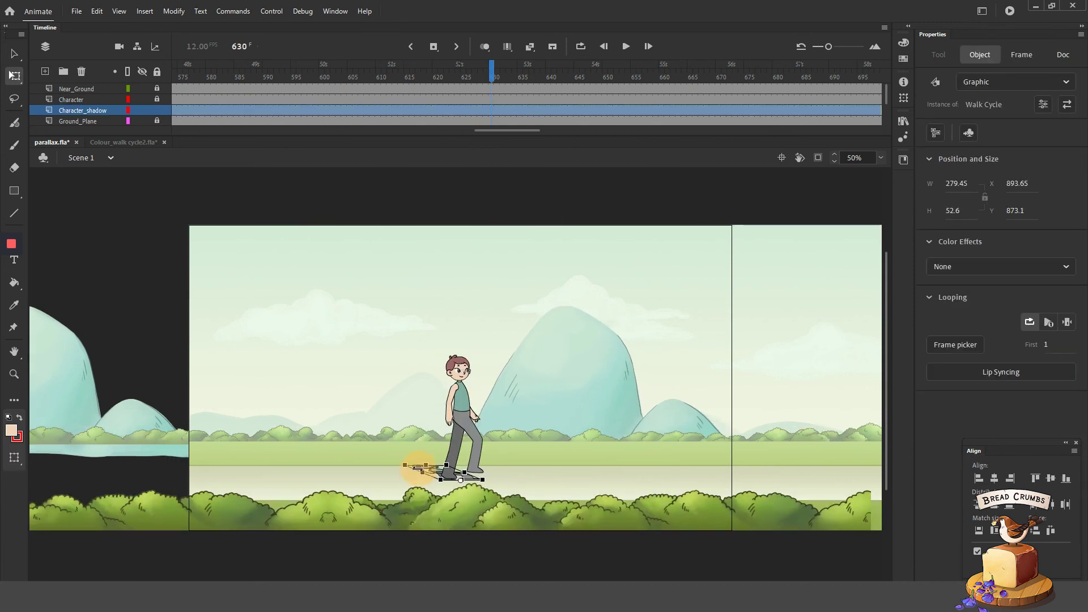
Turn the character's shadow solid black and place it under the feet at X -1, Y -0.05.
left_click(996, 264)
left_click(450, 376)
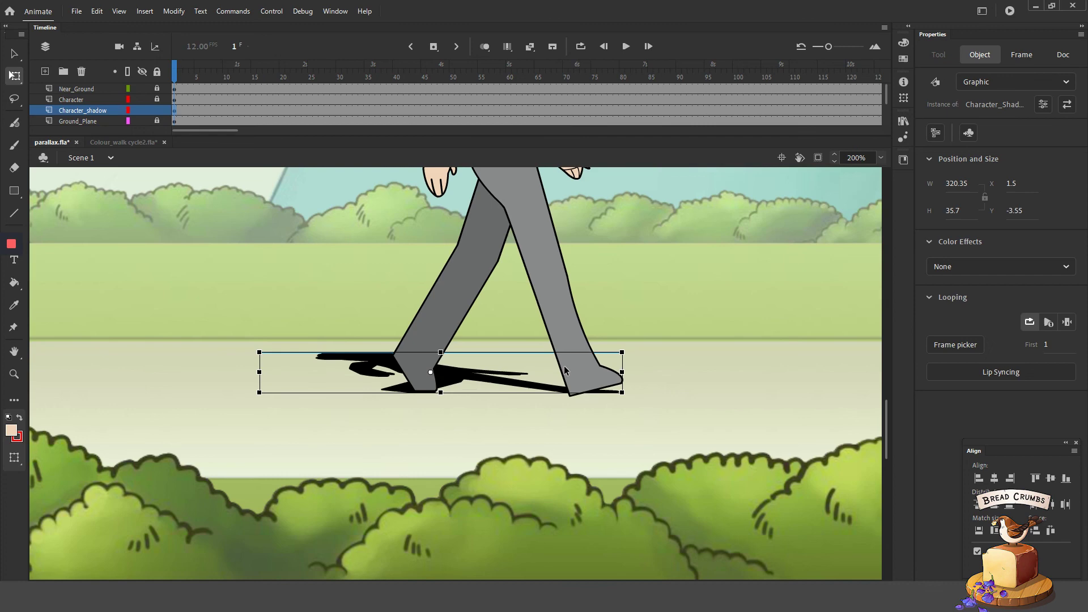
left_click_drag(536, 383, 533, 387)
left_click_drag(256, 362, 256, 352)
key("ctrl+z")
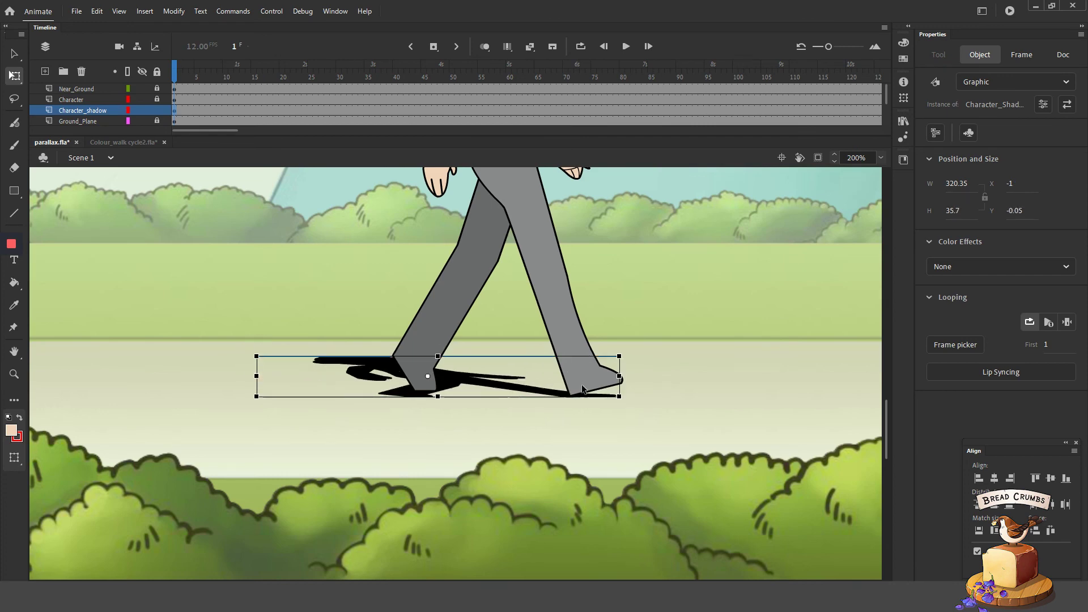
Apply an Alpha color effect of 15% to the character's shadow.
left_click(180, 110)
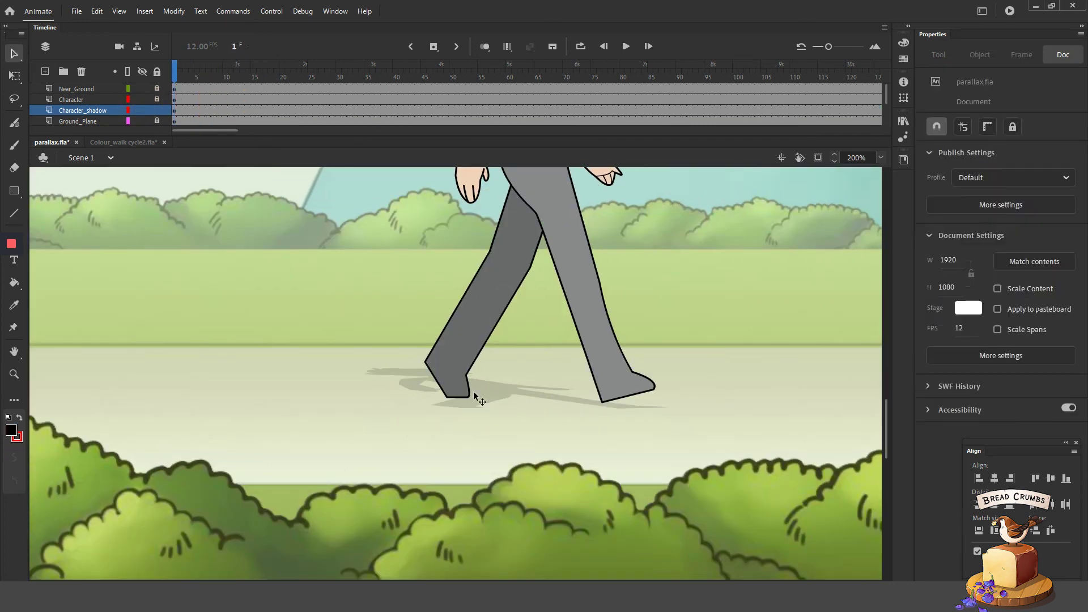
left_click(474, 391)
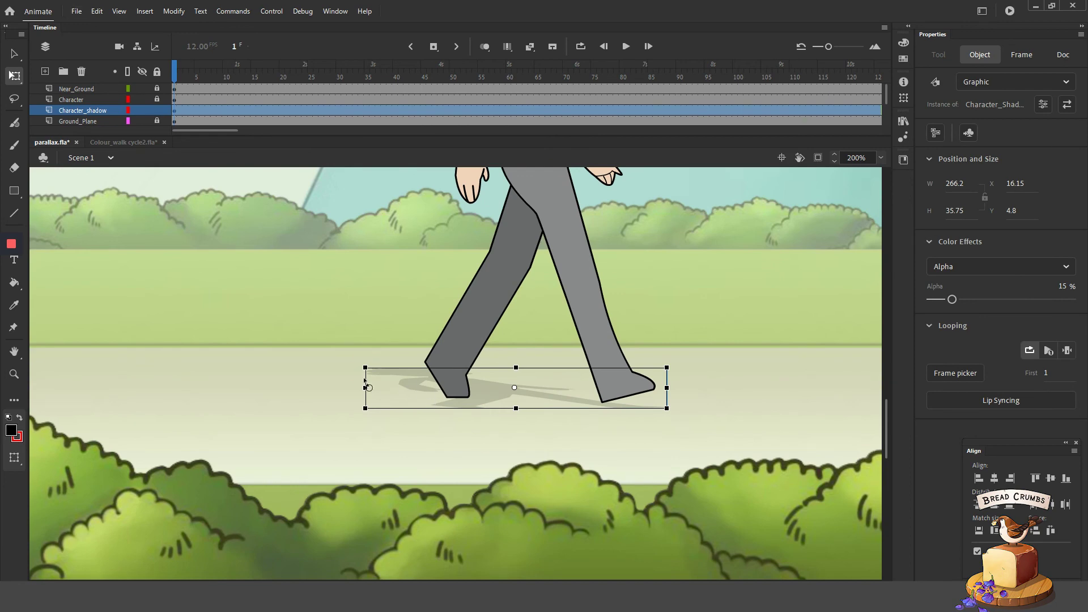